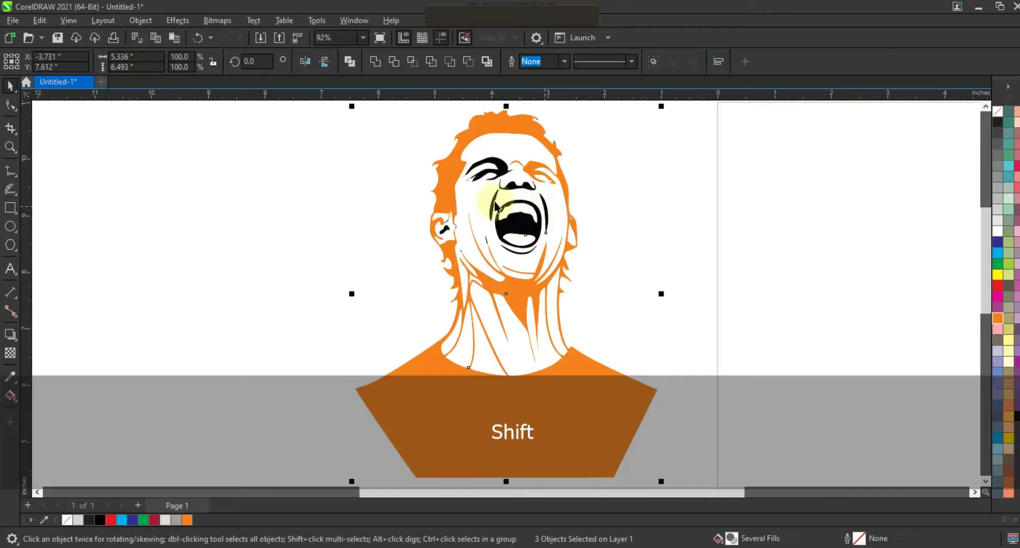
Recolour the portrait's remaining black eye, nose, mouth, chin and ear details with orange.
click(997, 318)
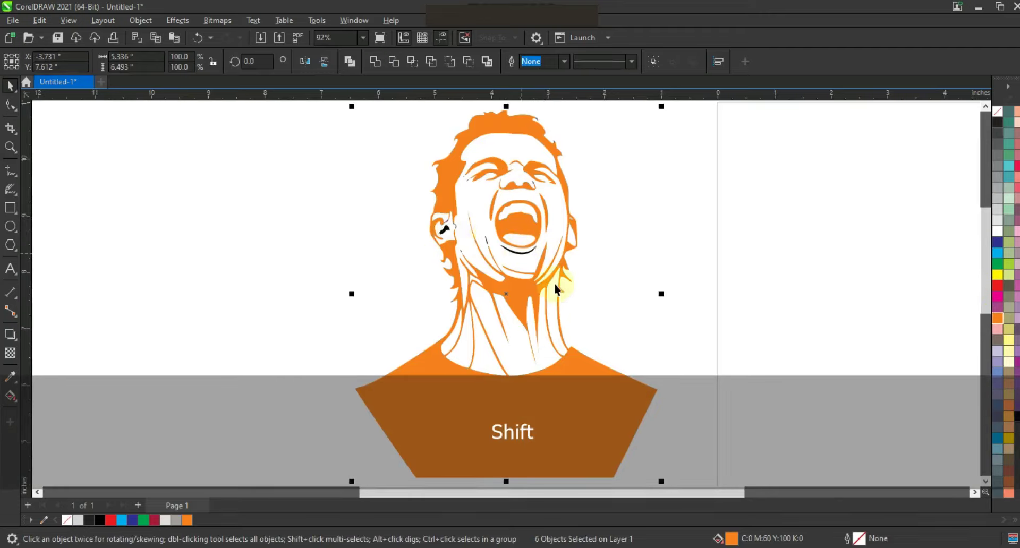
click(10, 147)
drag(399, 211, 497, 245)
click(10, 86)
shift+click(397, 397)
shift+click(509, 279)
shift+click(574, 304)
key(F3)
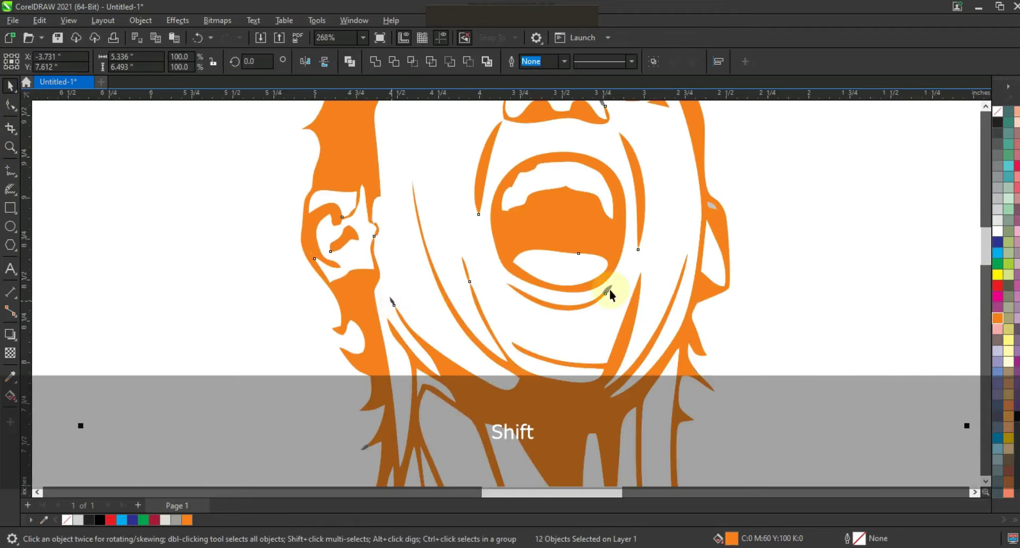
click(998, 318)
key(F3)
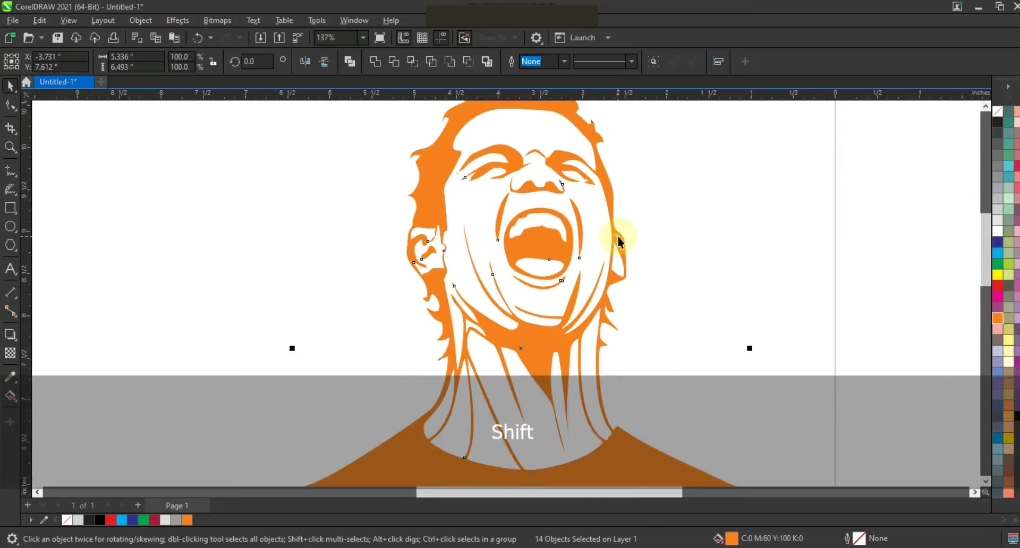
key(F3)
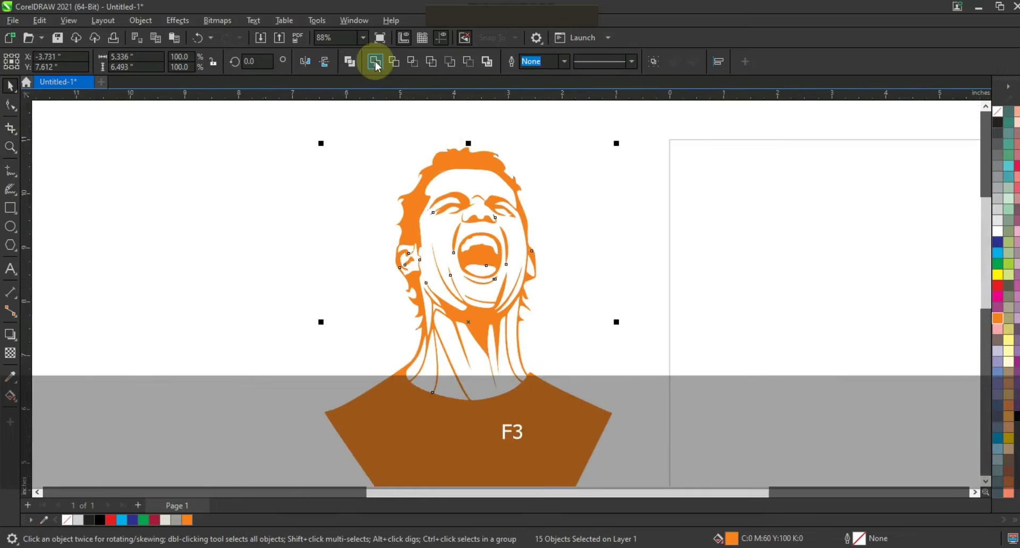
Weld the orange portrait shapes together and fill the face and neck areas with white.
click(375, 61)
click(288, 136)
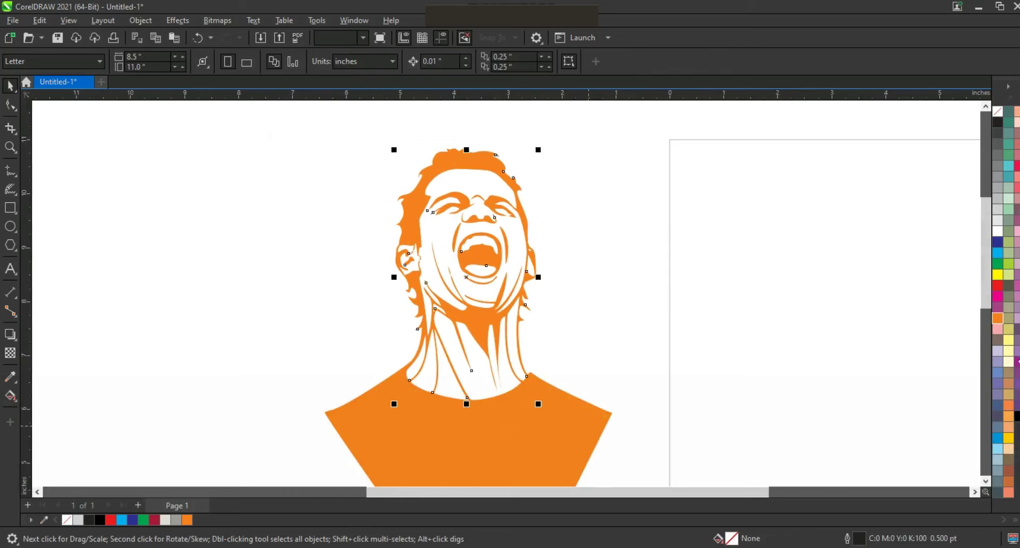
click(998, 275)
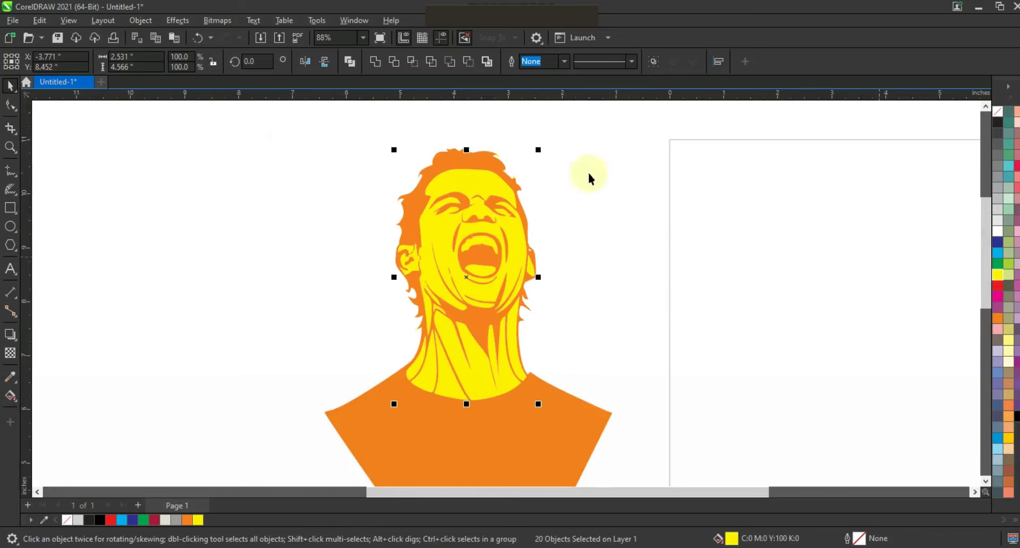
click(998, 232)
Recolour the portrait's orange line art and shirt with the crimson document colour (#A61B38).
click(535, 434)
click(1017, 417)
click(818, 372)
key(F4)
key(Escape)
click(819, 363)
click(154, 520)
click(611, 446)
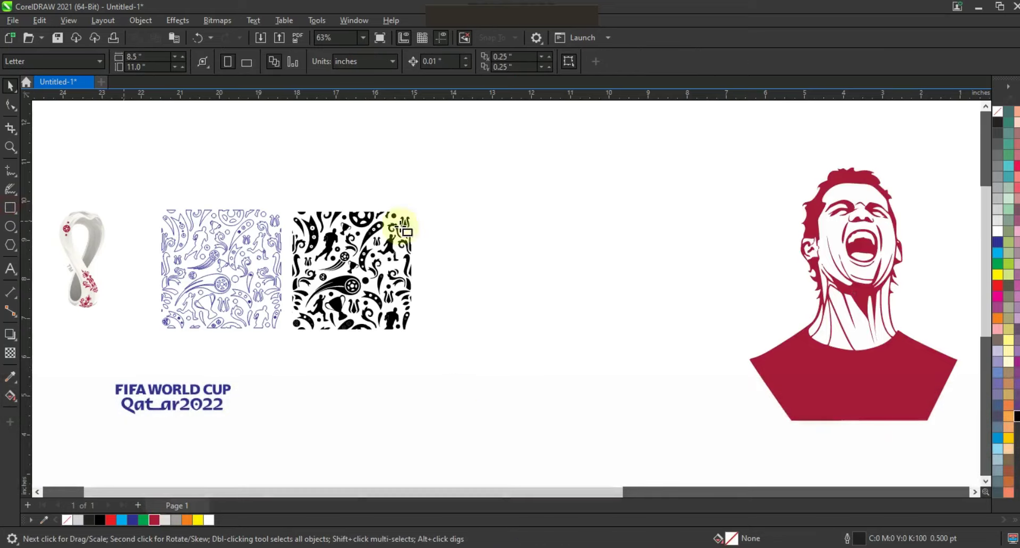
Draw an upright rectangle between the black pattern and the portrait and enlarge it to about 6.33 by 8.44 inches.
key(F6)
drag(431, 139, 673, 453)
click(12, 101)
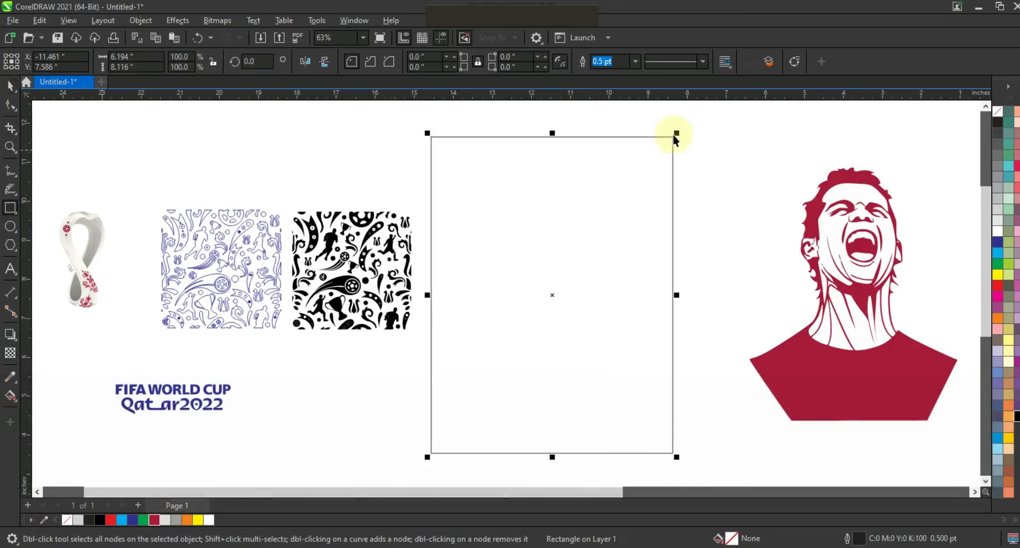
drag(676, 133, 678, 129)
drag(553, 132, 553, 126)
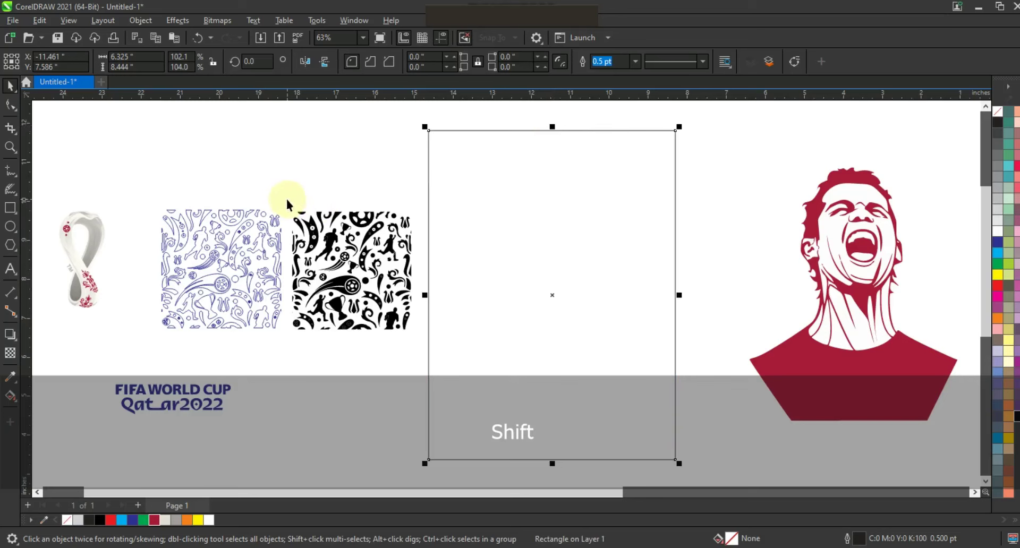
Ungroup the black football pattern and merge its shapes into a single curve.
drag(287, 205, 422, 357)
key(shift+F2)
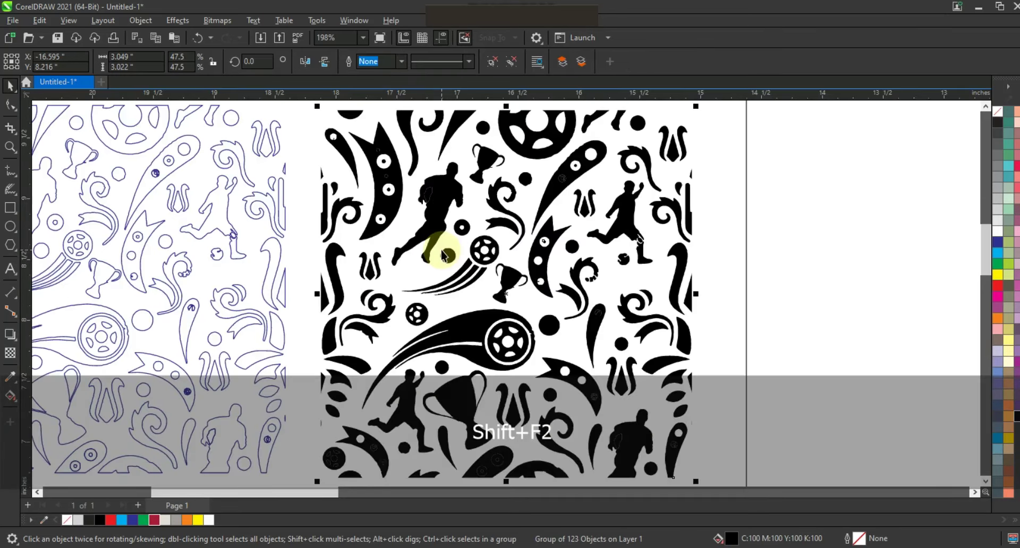
click(492, 61)
click(349, 61)
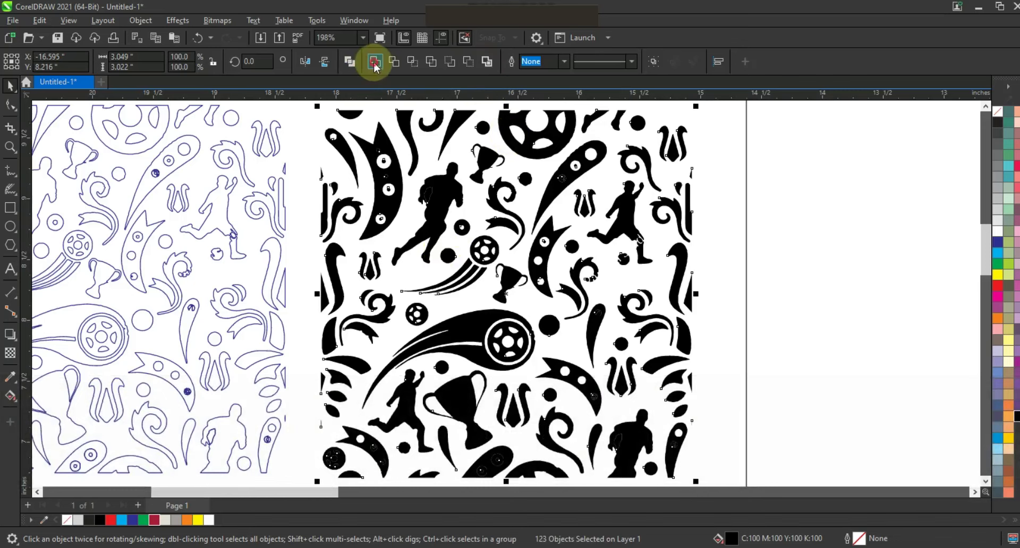
Scale the black pattern down to about 1.89 by 1.87 inches and align it to the rectangle's upper-left corner.
key(F3)
drag(610, 384, 515, 301)
shift+click(639, 287)
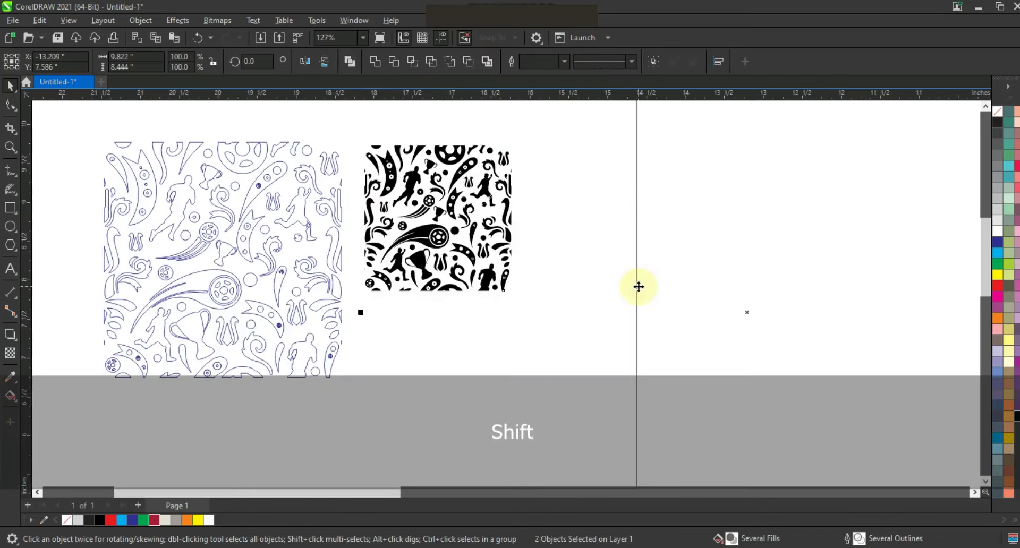
key(shift+F2)
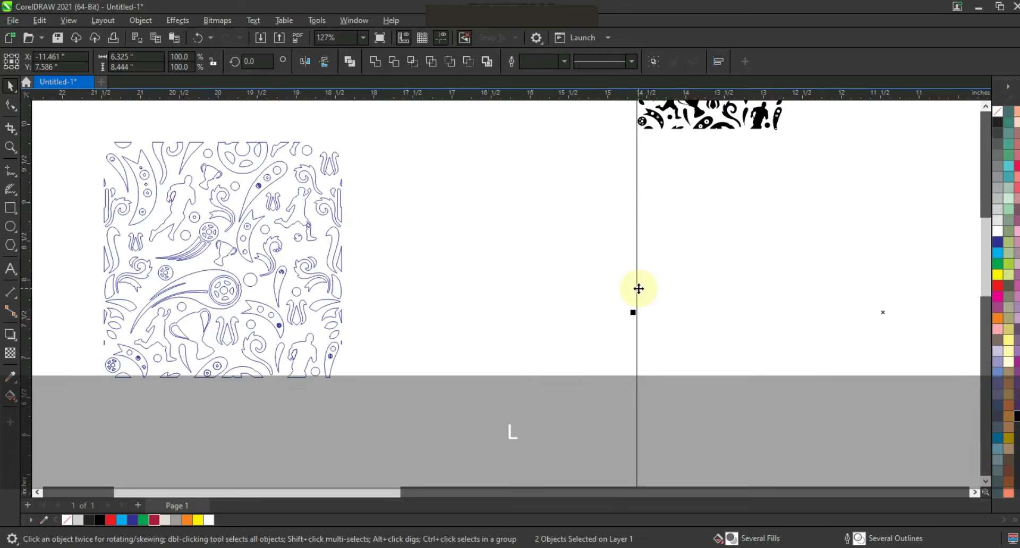
key(Escape)
Mirror a copy of the pattern tile to its right and repeat twice to form a row of four tiles.
click(11, 147)
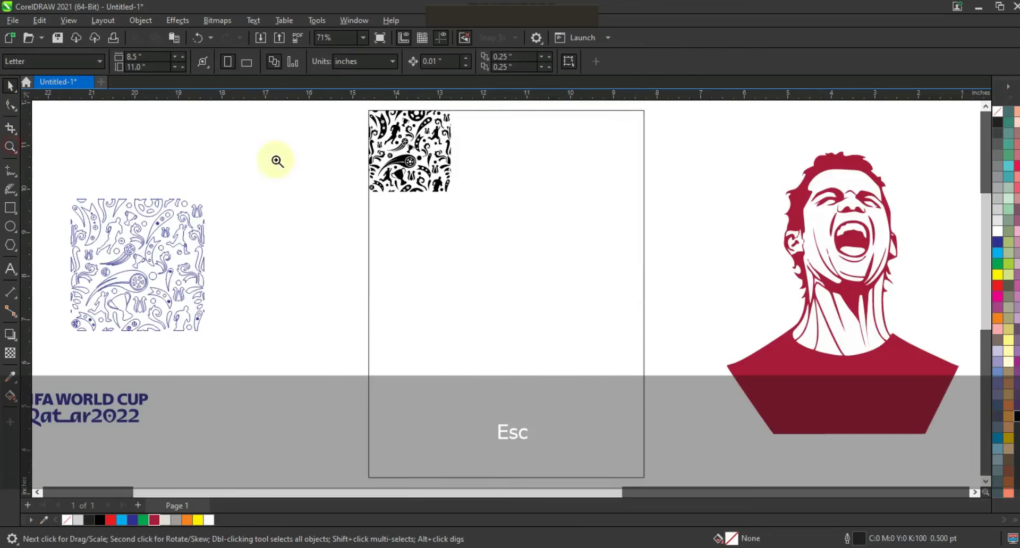
drag(358, 108, 689, 247)
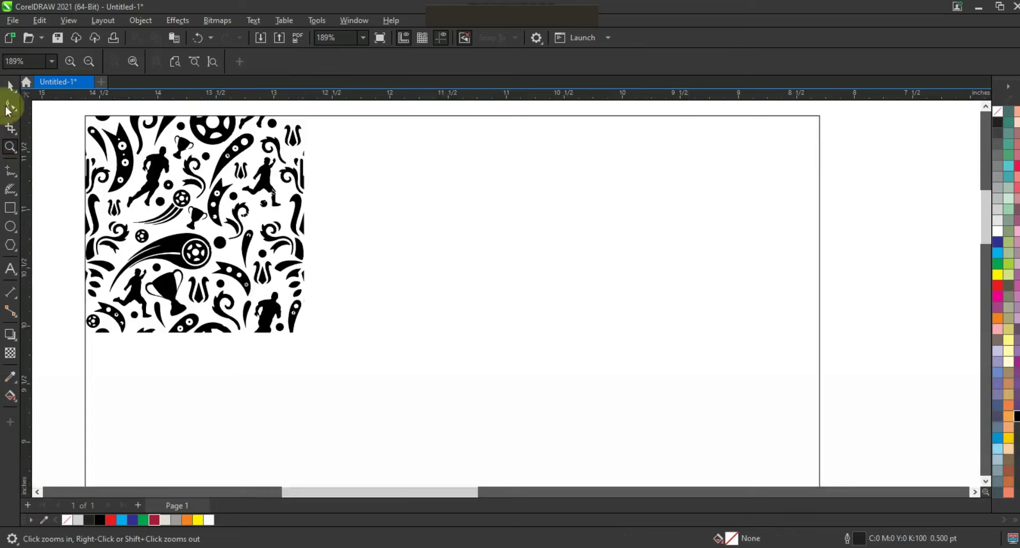
click(11, 85)
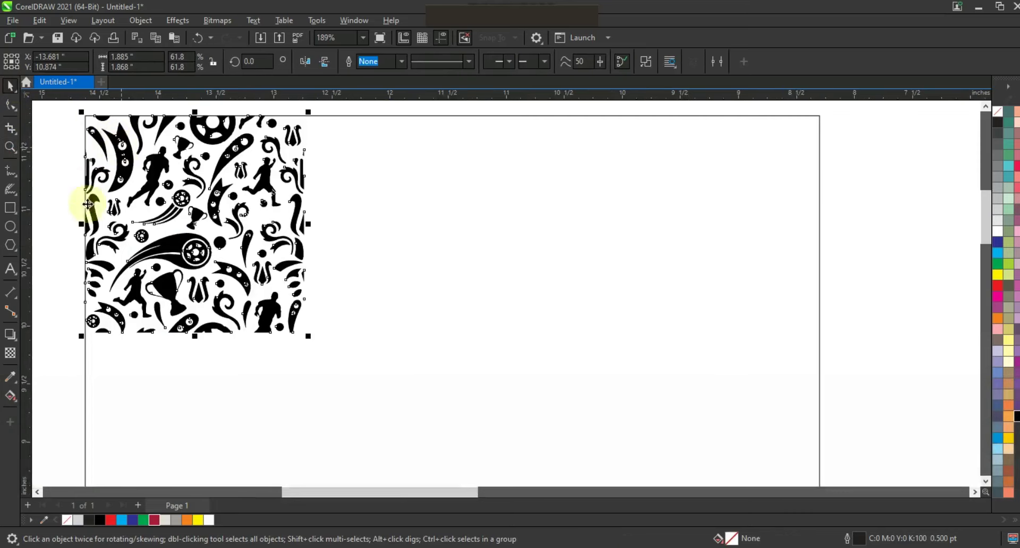
drag(81, 223, 364, 263)
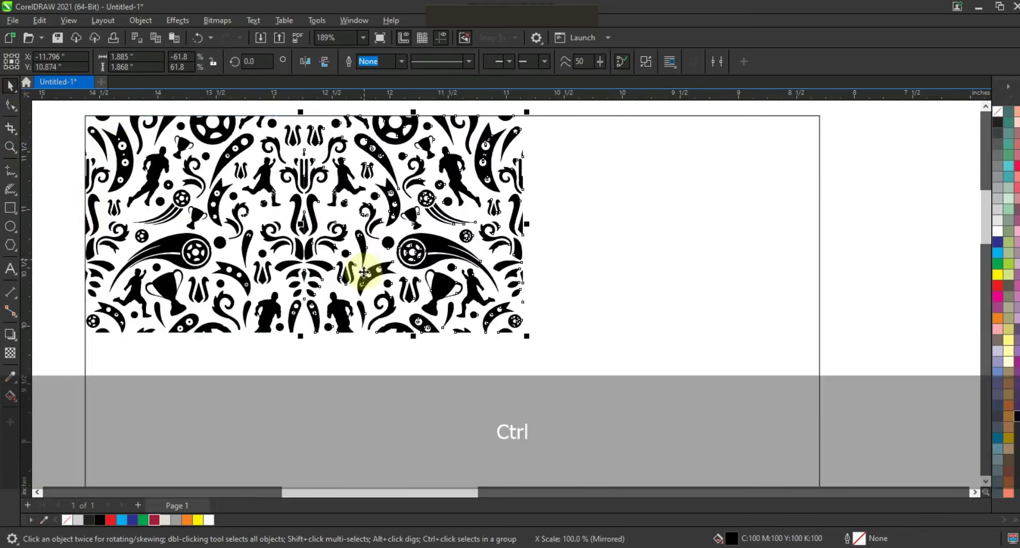
key(ctrl+r)
key(ctrl+r)
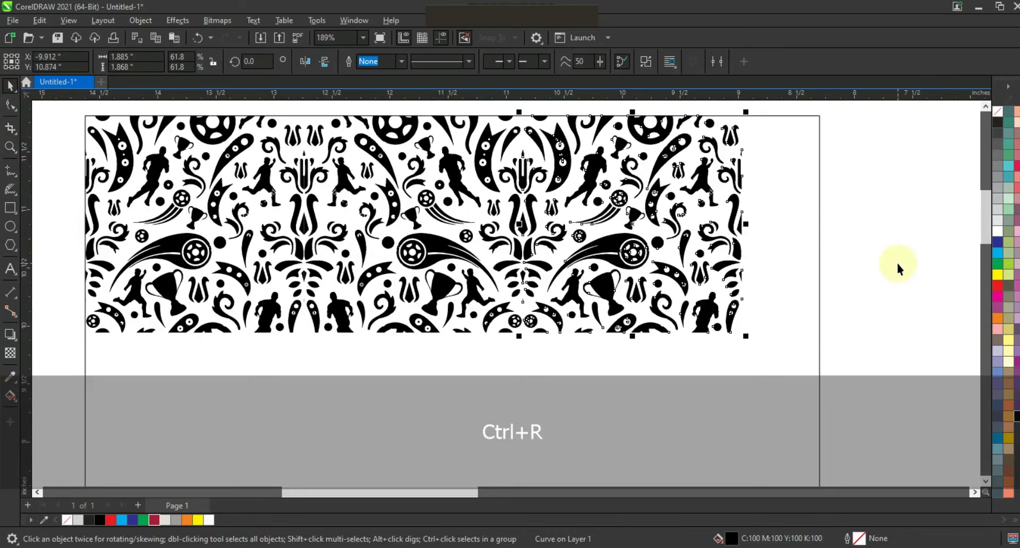
Copy the four-tile row directly below itself and repeat until five rows cover the rectangle's height.
key(F3)
drag(884, 135, 224, 302)
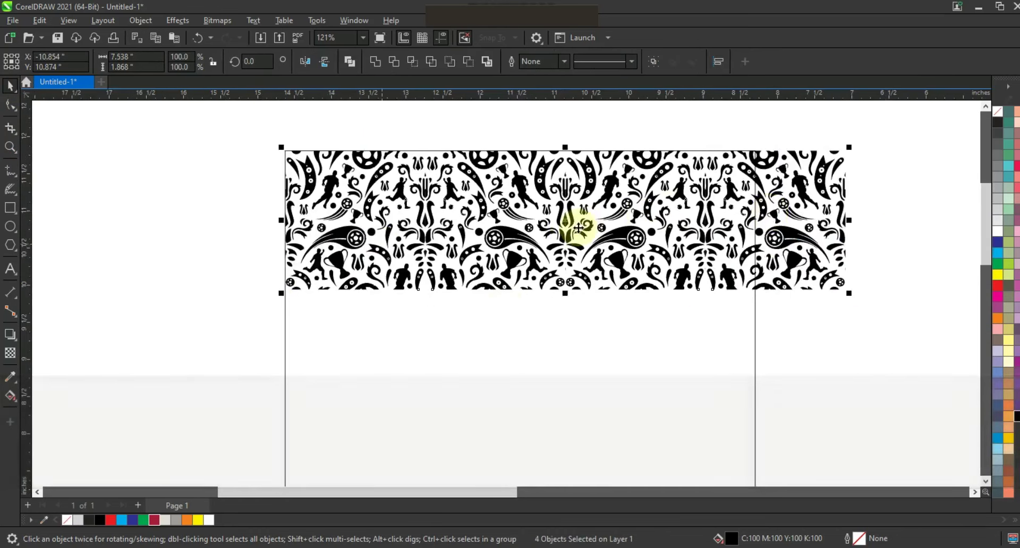
drag(585, 221, 585, 359)
key(F3)
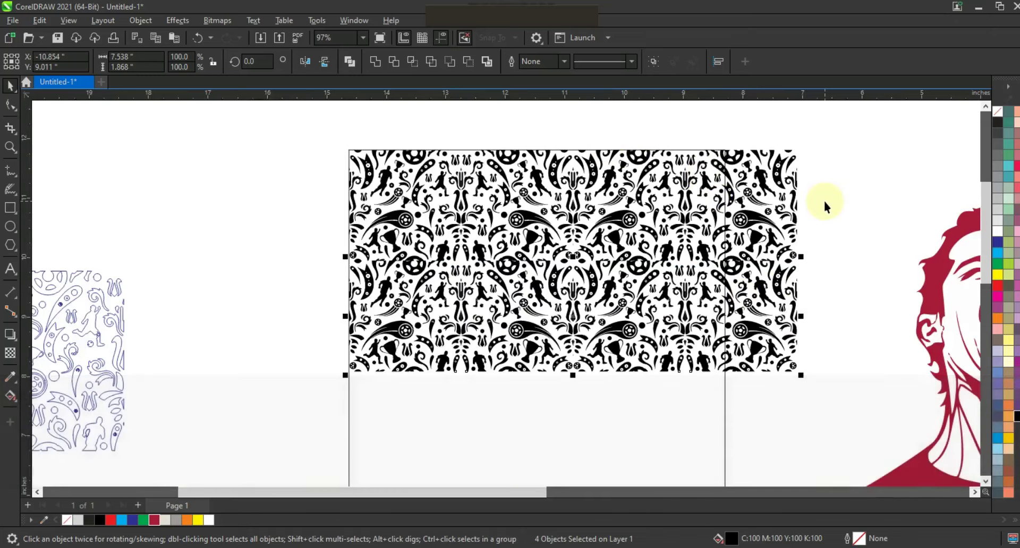
key(ctrl+r)
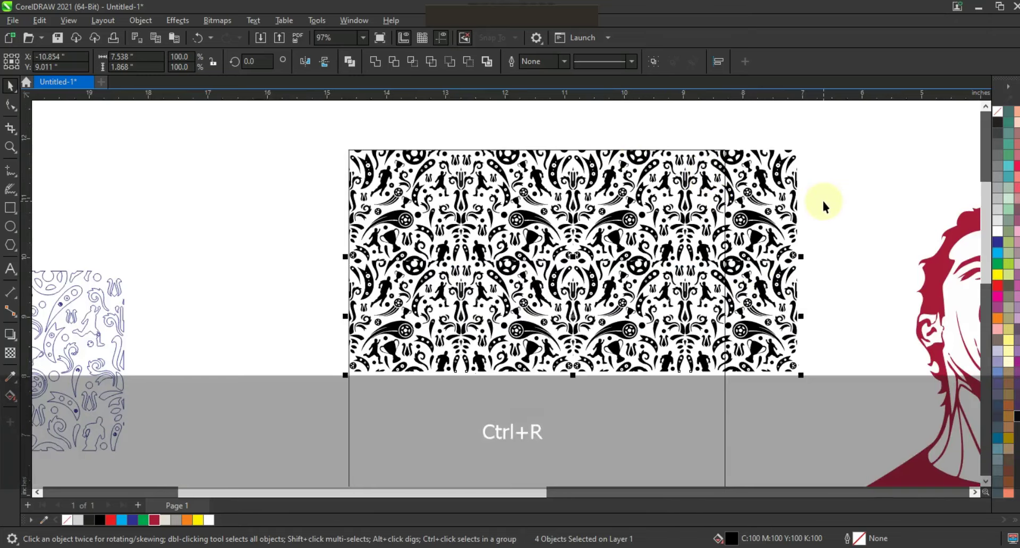
key(F3)
key(ctrl+r)
key(F3)
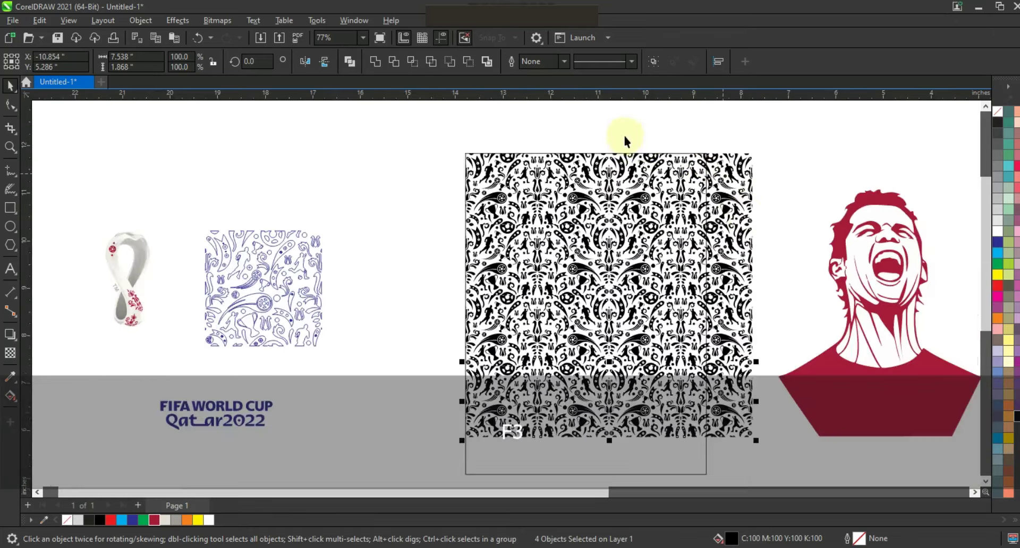
key(ctrl+r)
key(F3)
Send the rightmost column of pattern tiles to the back and fill the rectangle with crimson (#A61B38).
drag(746, 141, 715, 451)
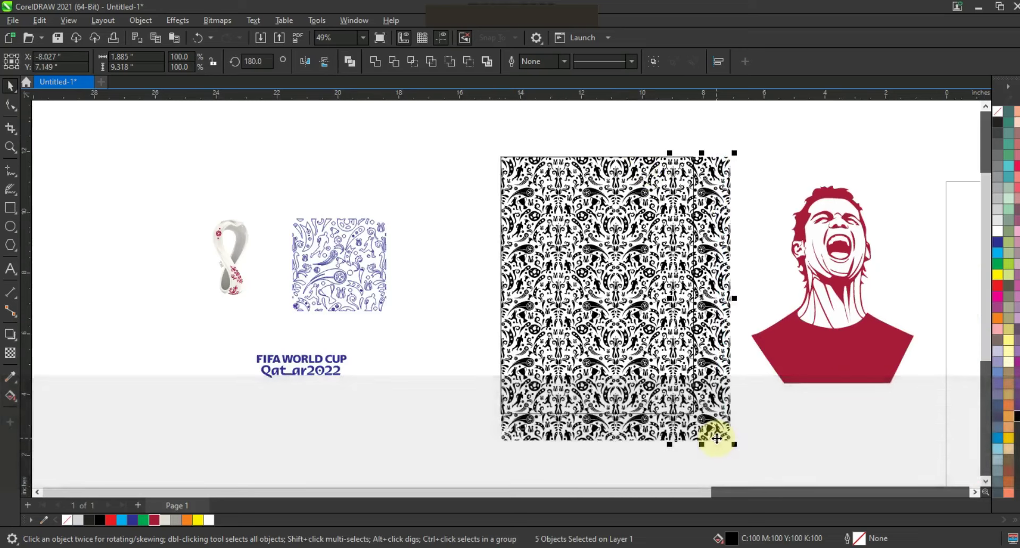
key(shift+Page_Down)
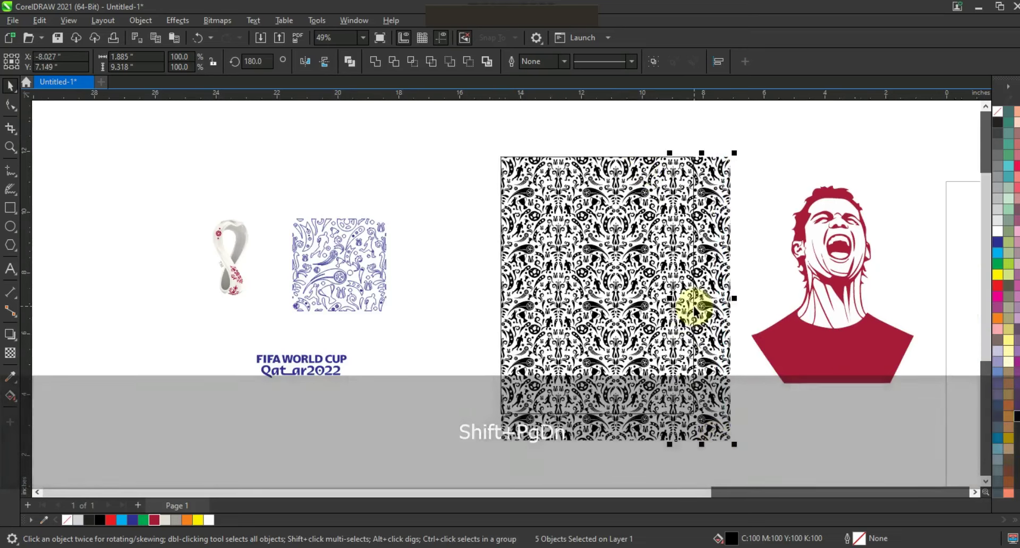
click(694, 314)
click(155, 520)
Select all twenty pattern tiles and nudge them about 0.18 inch left and 0.19 inch up past the rectangle's edges.
drag(448, 128, 740, 460)
shift+click(529, 173)
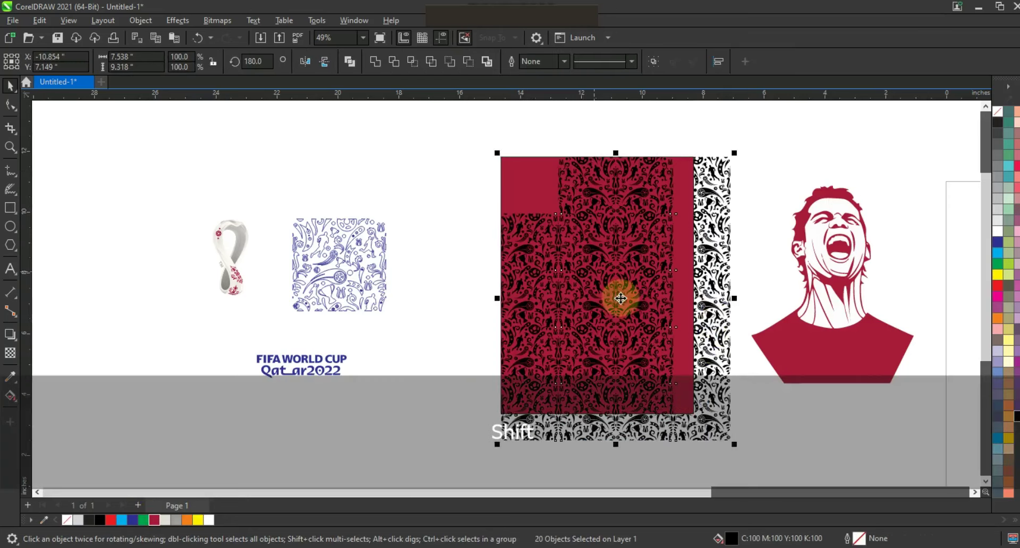
key(Left)
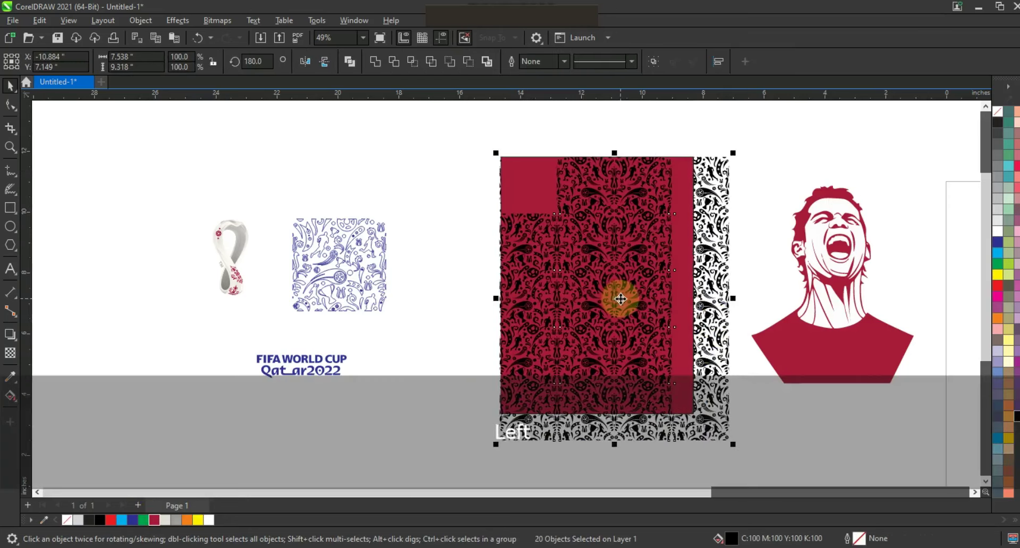
key(Left)
key(Up)
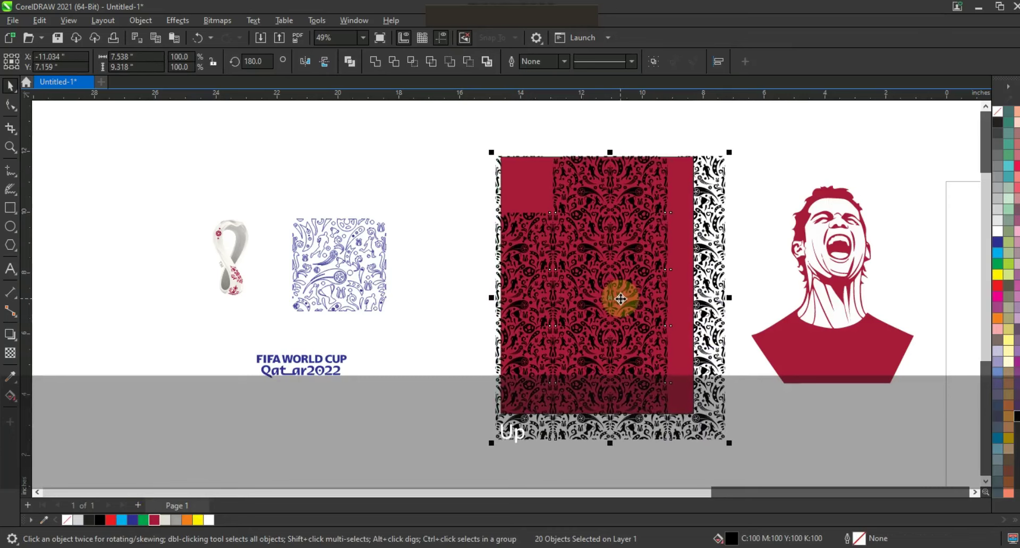
key(Up)
key(Up)
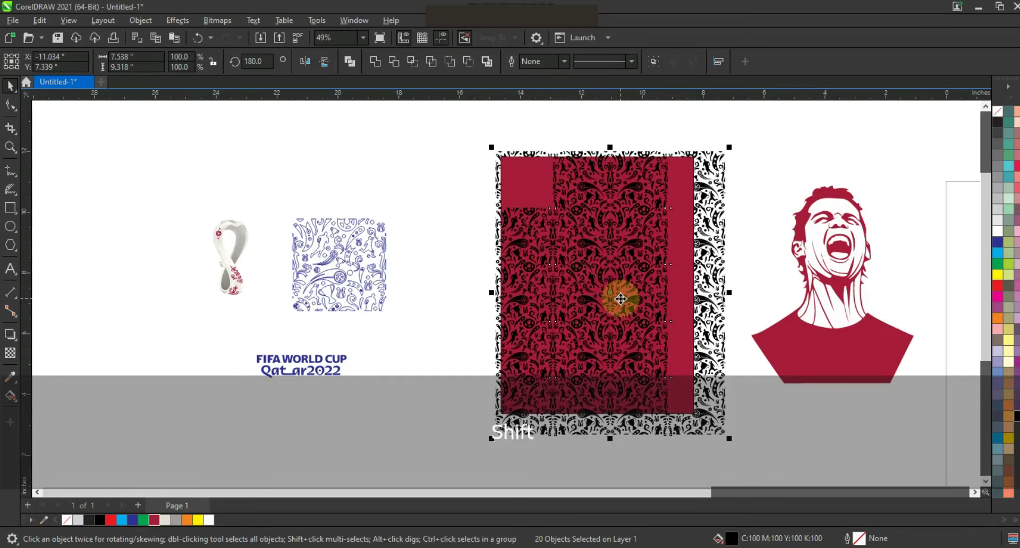
Fill the selected pattern tiles with crimson (#A61B38) and bring them to the front of the rectangle.
key(shift+F2)
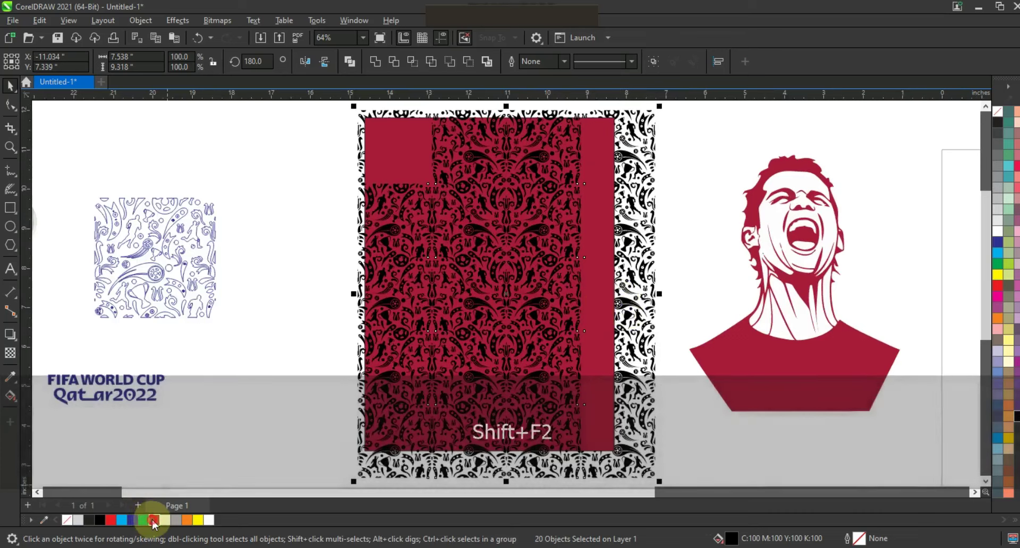
click(154, 520)
key(shift+Page_Up)
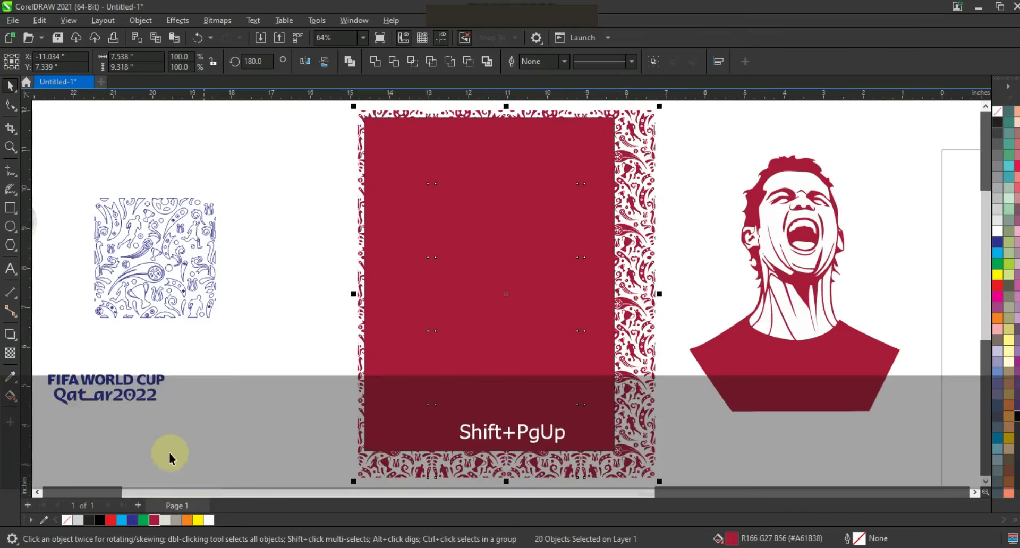
Lighten the pattern tiles' uniform fill to a softer red, #C4435F, with the Interactive Fill tool.
key(g)
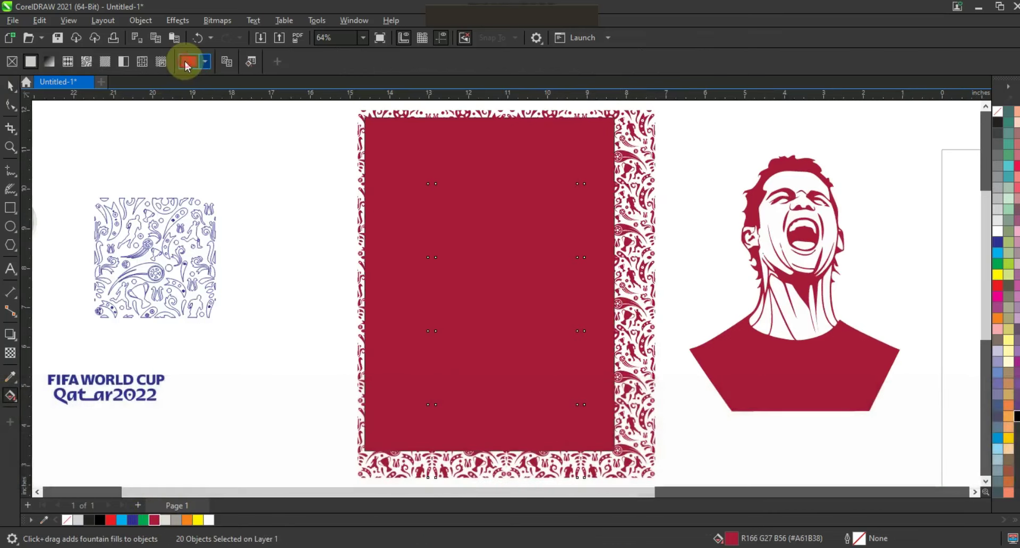
click(186, 62)
click(192, 88)
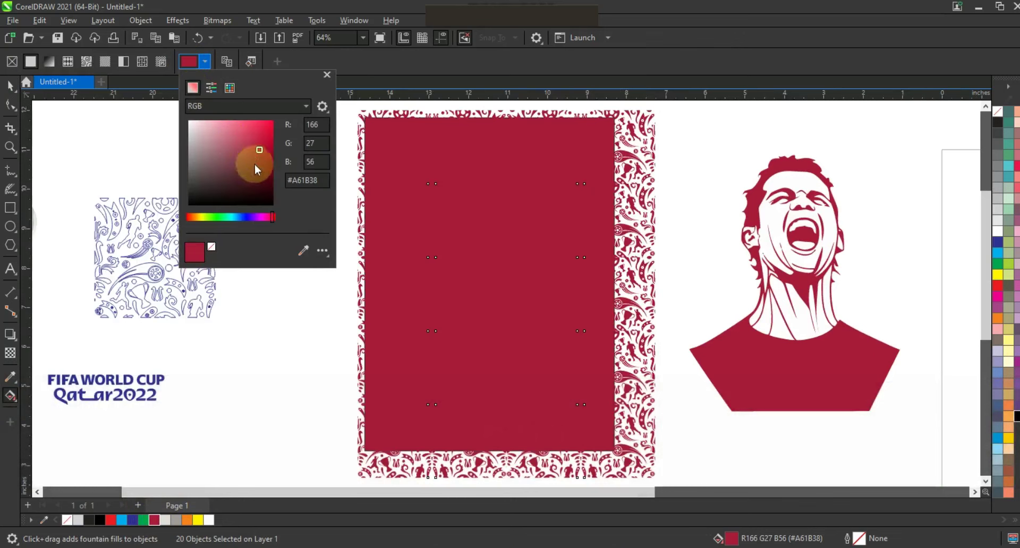
click(250, 147)
click(246, 141)
click(243, 139)
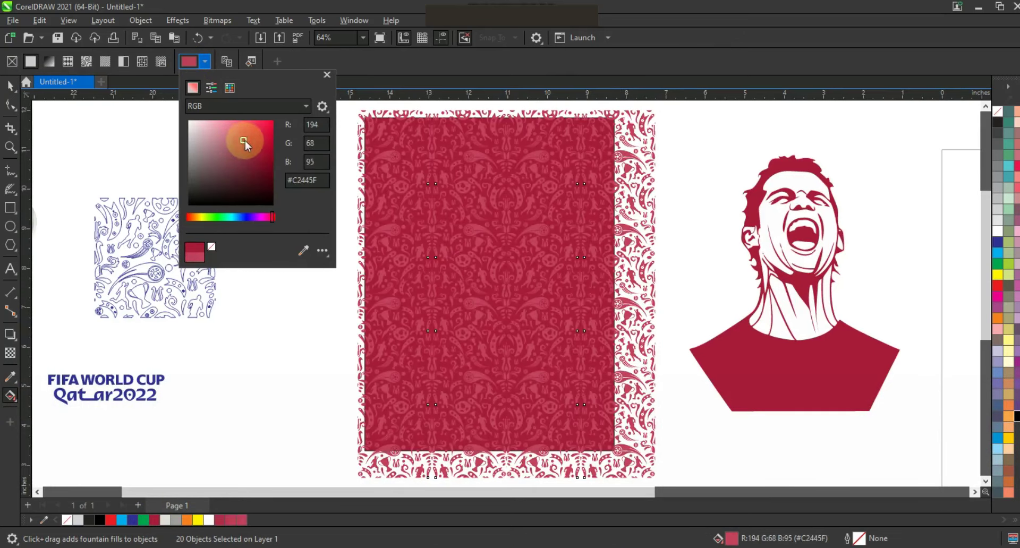
click(244, 140)
click(11, 86)
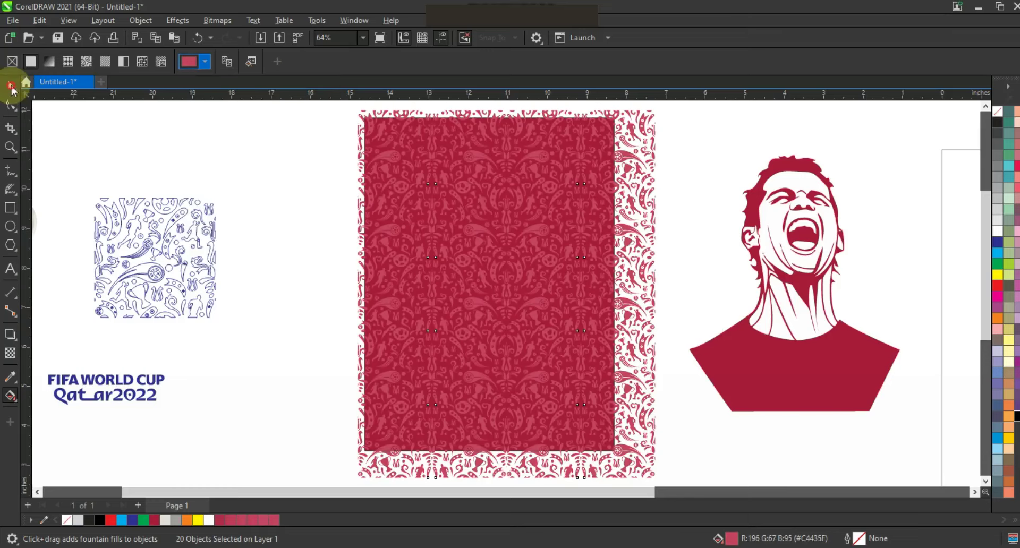
click(8, 145)
drag(308, 152, 717, 317)
click(11, 85)
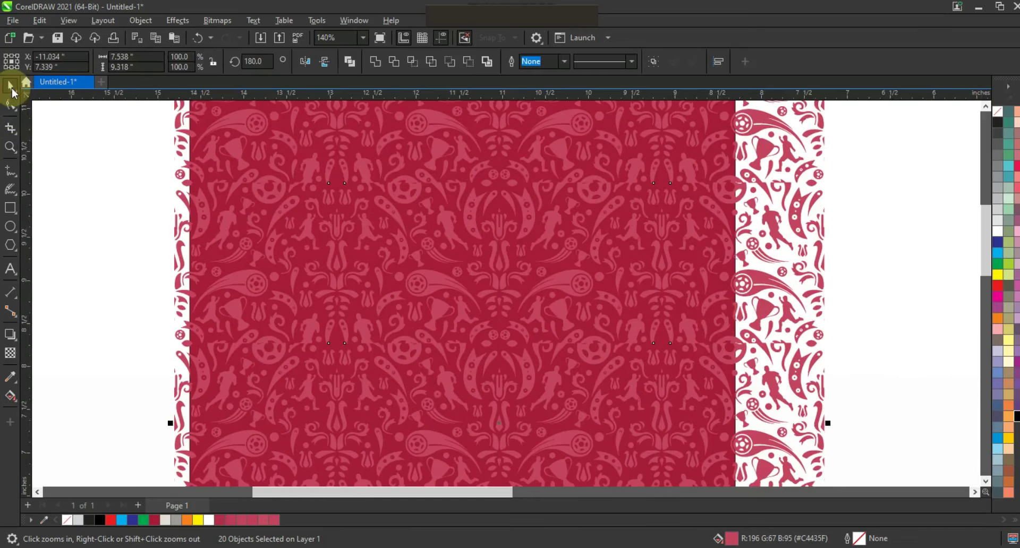
Send the pattern tiles to the back and PowerClip them inside the crimson rectangle.
key(shift+Page_Down)
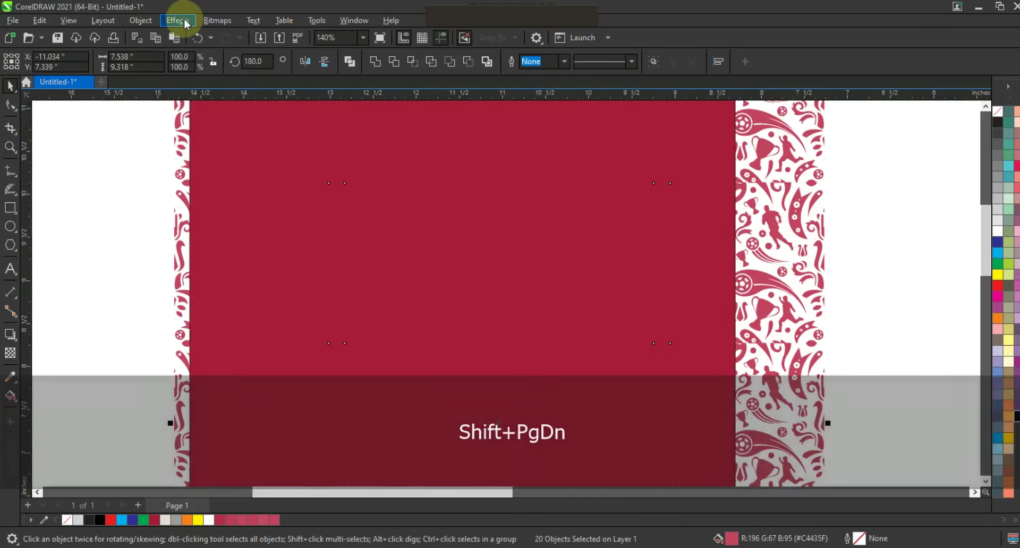
click(154, 20)
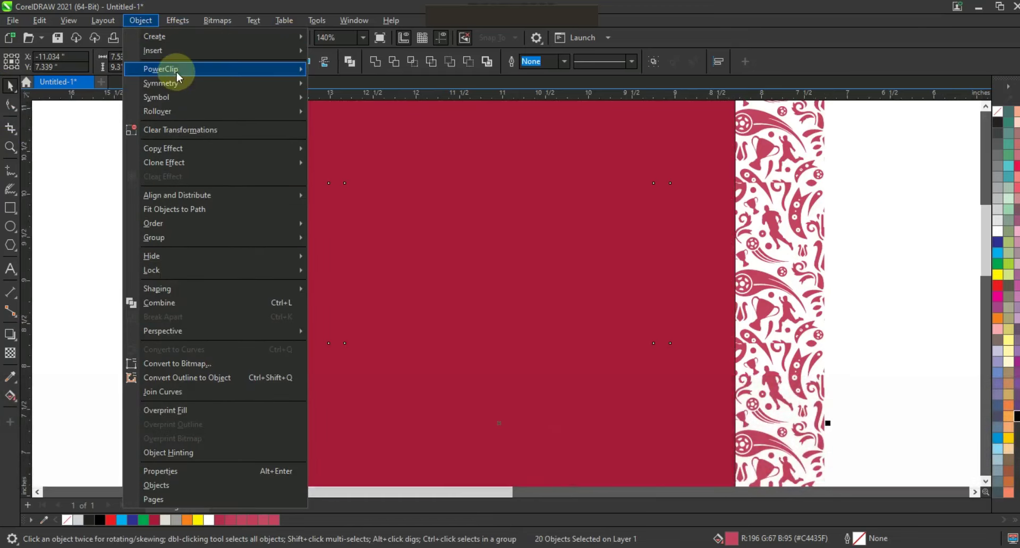
mouse_move(300, 68)
click(503, 209)
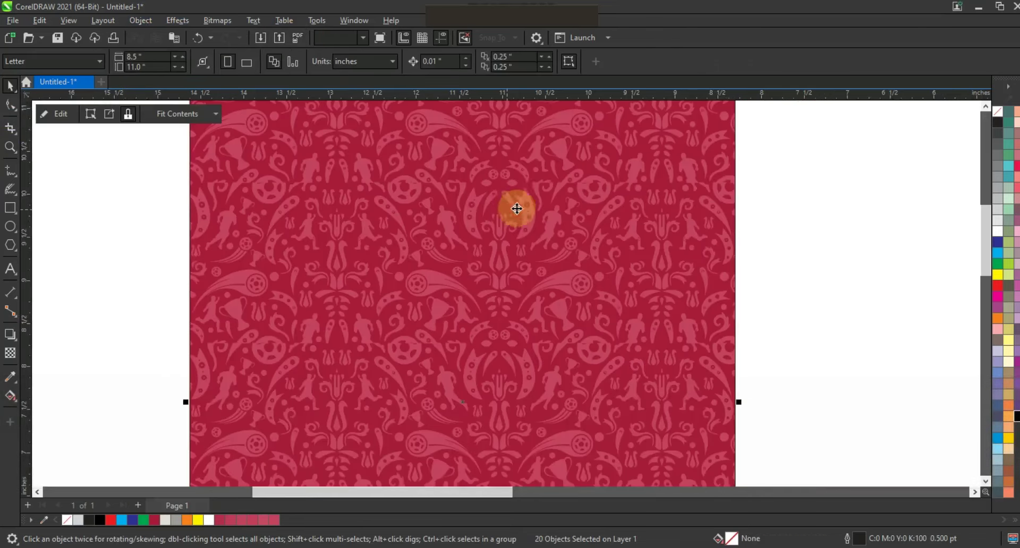
key(shift+F2)
key(Escape)
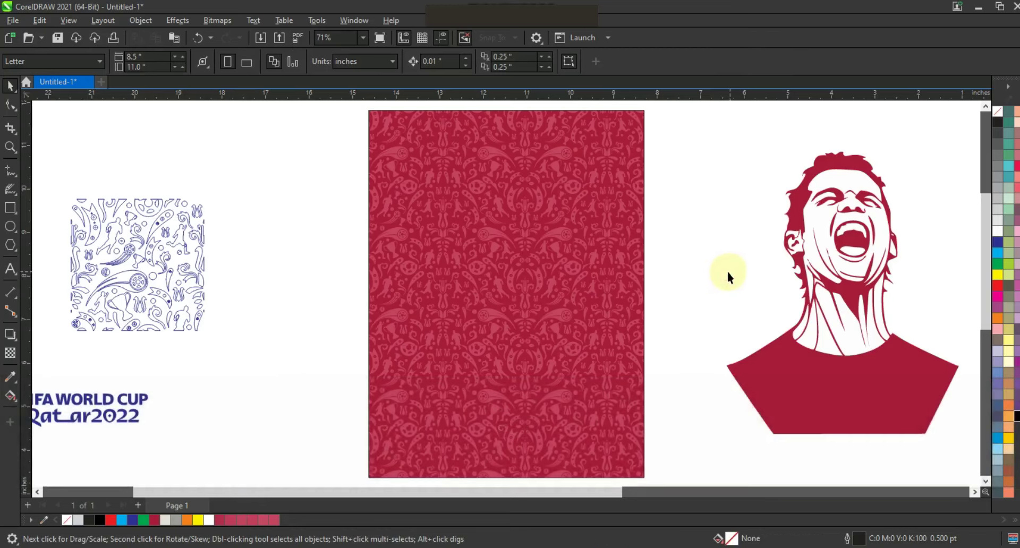
Move the FIFA World Cup Qatar 2022 lettering onto the crimson background, bring it to the front and fill it with white.
click(133, 411)
drag(139, 411, 556, 210)
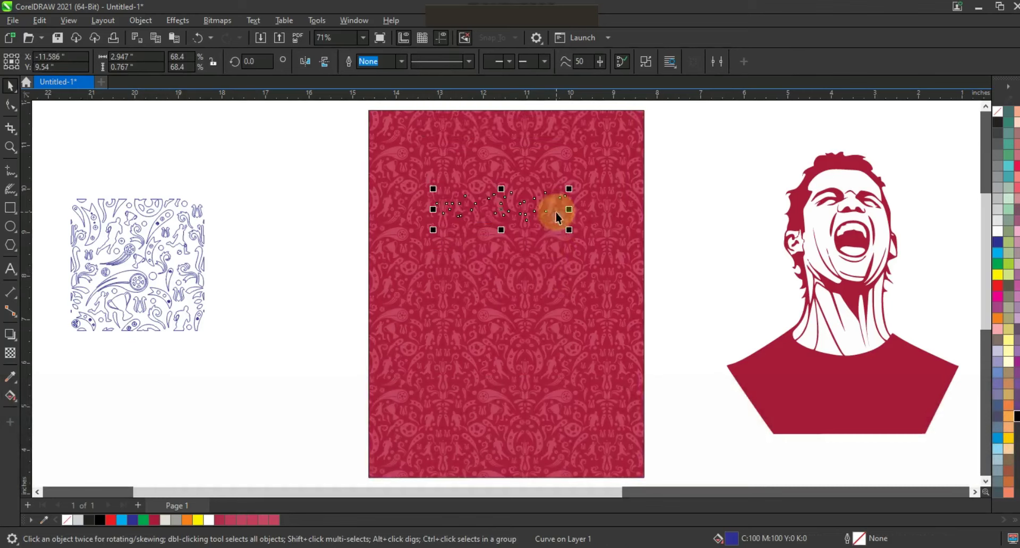
key(shift+Page_Up)
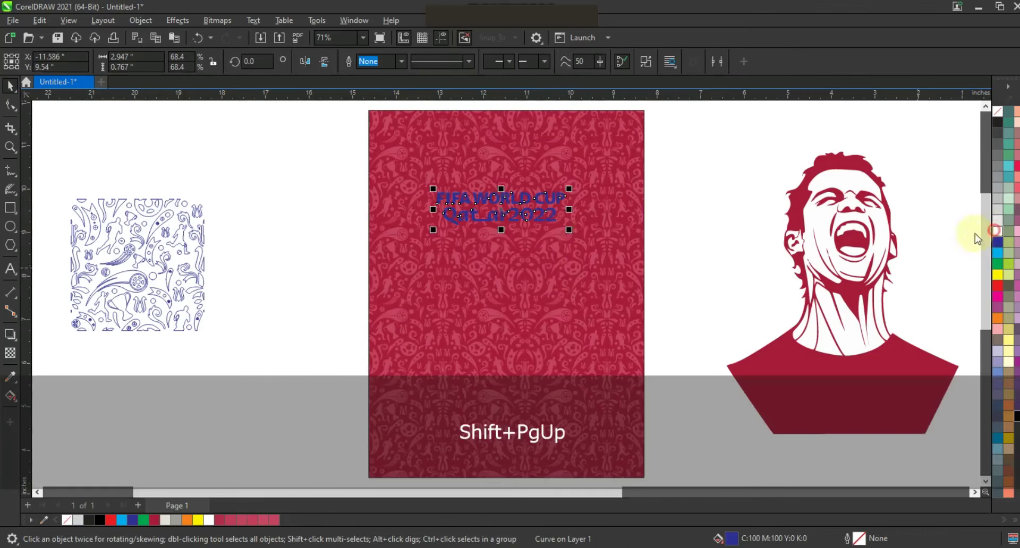
click(996, 230)
Enlarge the white lettering to about 3.58 inches wide and centre it horizontally on the poster.
drag(570, 229, 598, 263)
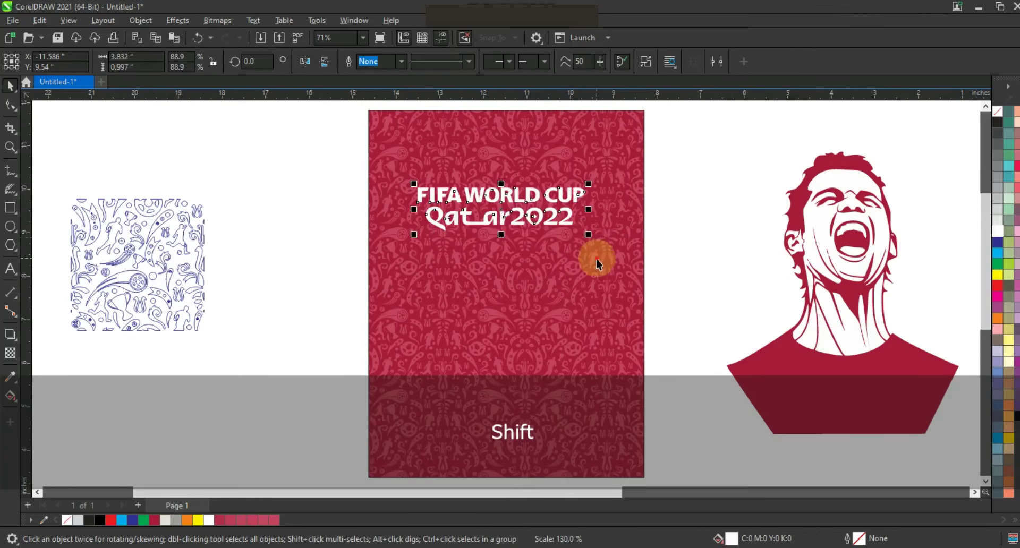
shift+click(660, 260)
key(c)
click(569, 246)
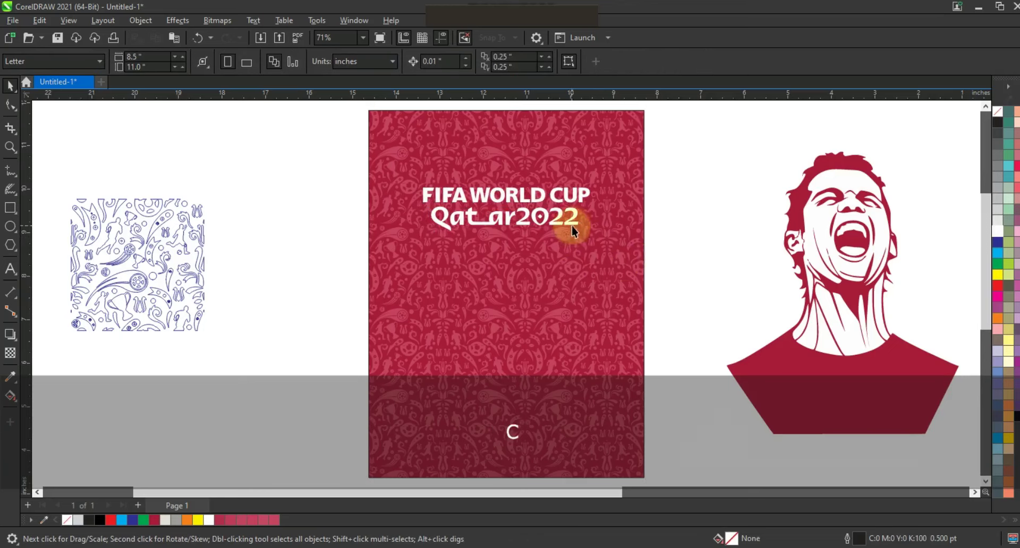
click(571, 226)
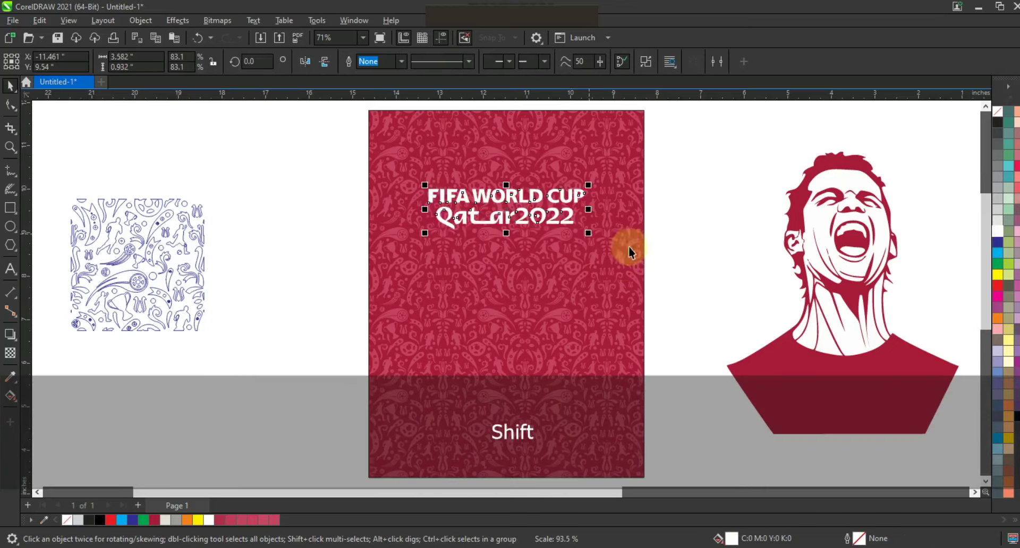
click(655, 256)
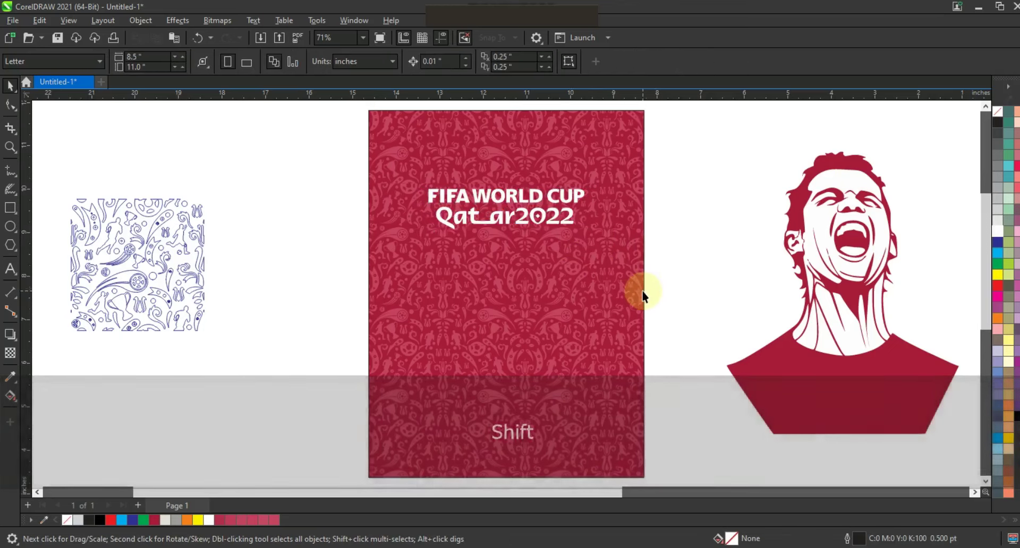
Place the trophy emblem bitmap above the lettering, in front of the background, and centre it horizontally.
key(F4)
drag(94, 278, 560, 181)
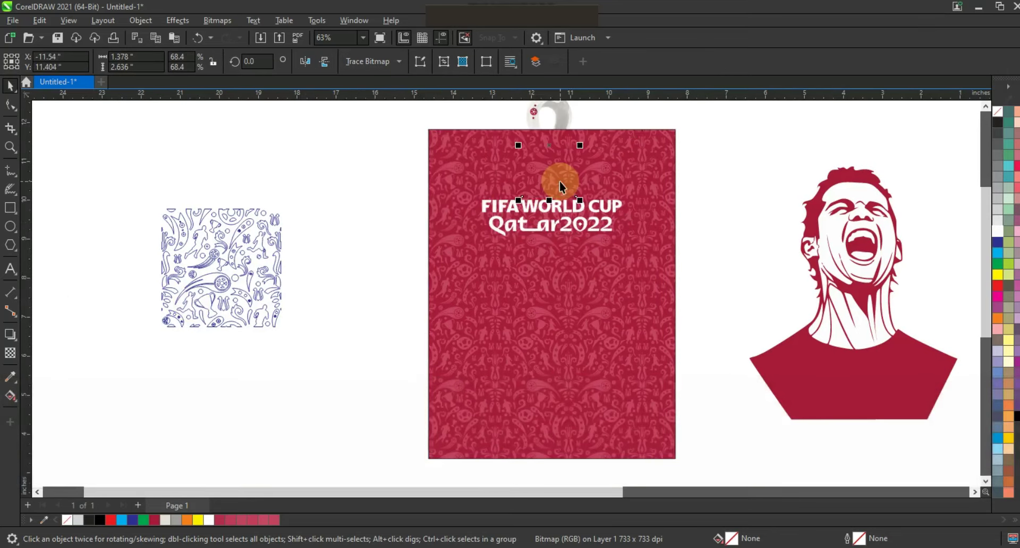
key(shift+Page_Up)
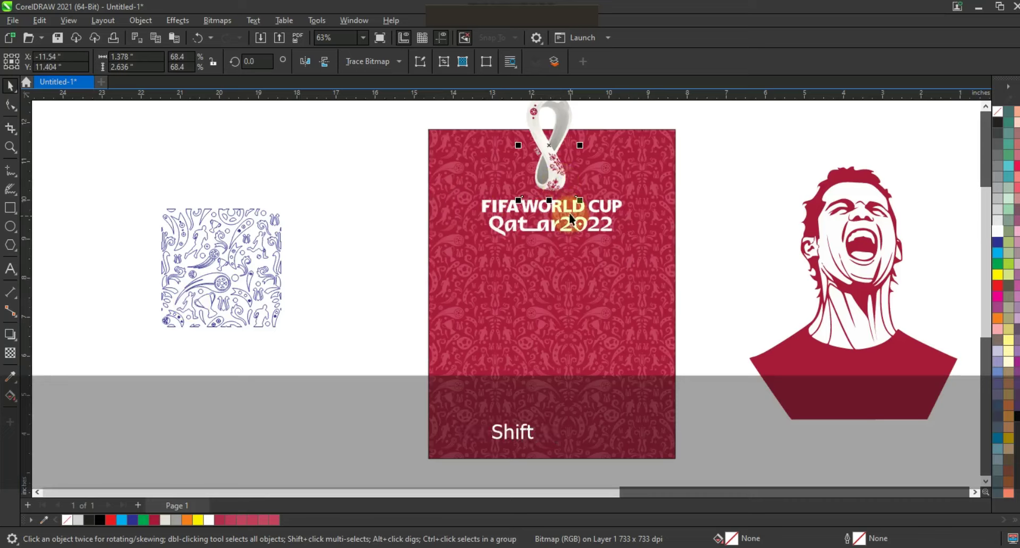
key(c)
drag(626, 241, 573, 270)
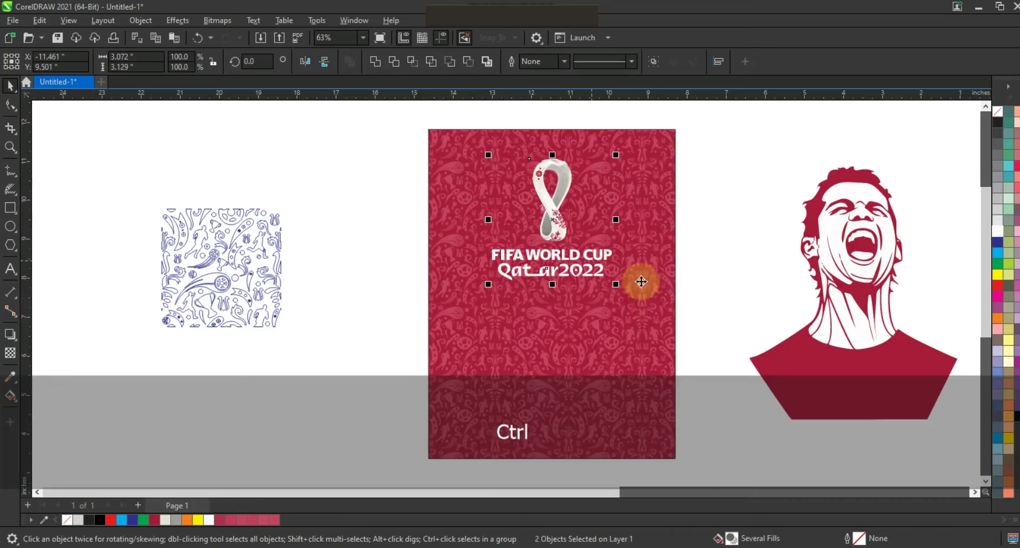
Enlarge the emblem to about 2.08 × 3.98 inches with the lettering scaled up beneath it, and centre them on the poster.
drag(619, 291, 572, 321)
drag(631, 189, 656, 177)
drag(644, 296, 624, 331)
click(572, 277)
drag(592, 173, 609, 165)
drag(560, 269, 559, 266)
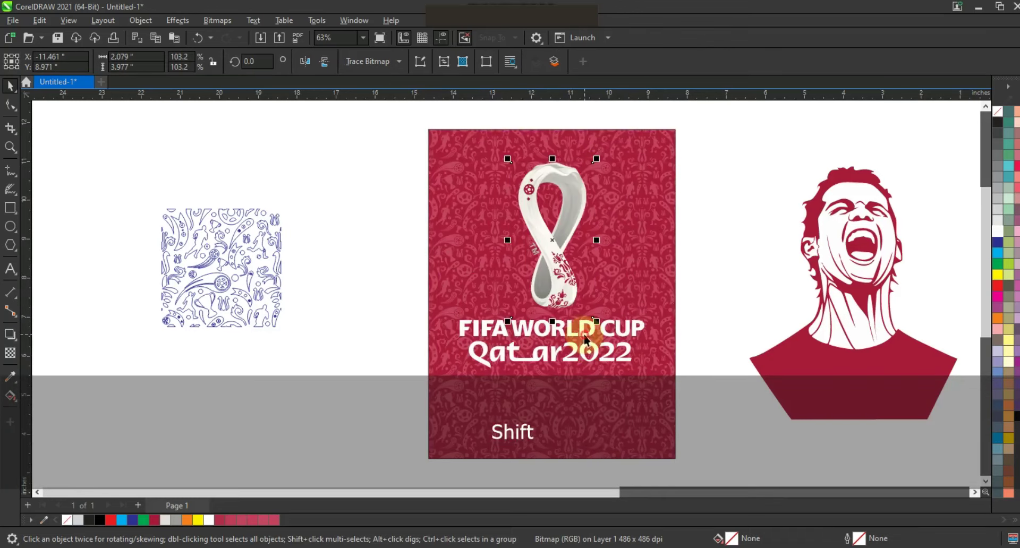
shift+click(600, 399)
key(c)
Delete the leftover blue outlined pattern tile and remove the outline from the poster's rectangle.
drag(119, 189, 295, 362)
key(Delete)
click(662, 432)
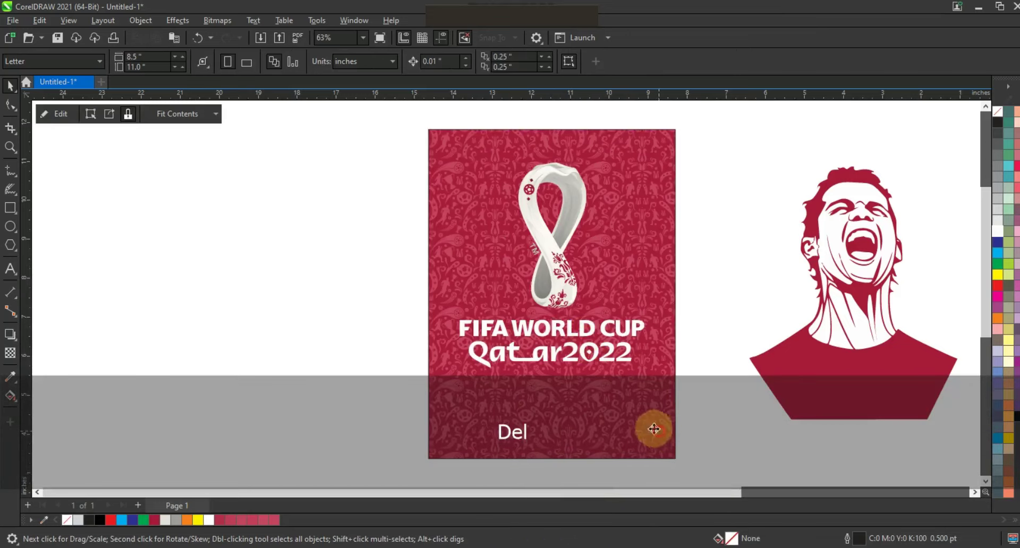
right_click(994, 111)
click(981, 121)
Duplicate the crimson pattern background without the logo and place the copy directly left of the poster.
click(706, 196)
key(F3)
drag(646, 247, 440, 253)
Copy the footballer's crimson curve to the right of the original, then break it apart and weld it into a solid silhouette.
click(806, 354)
drag(719, 151, 905, 410)
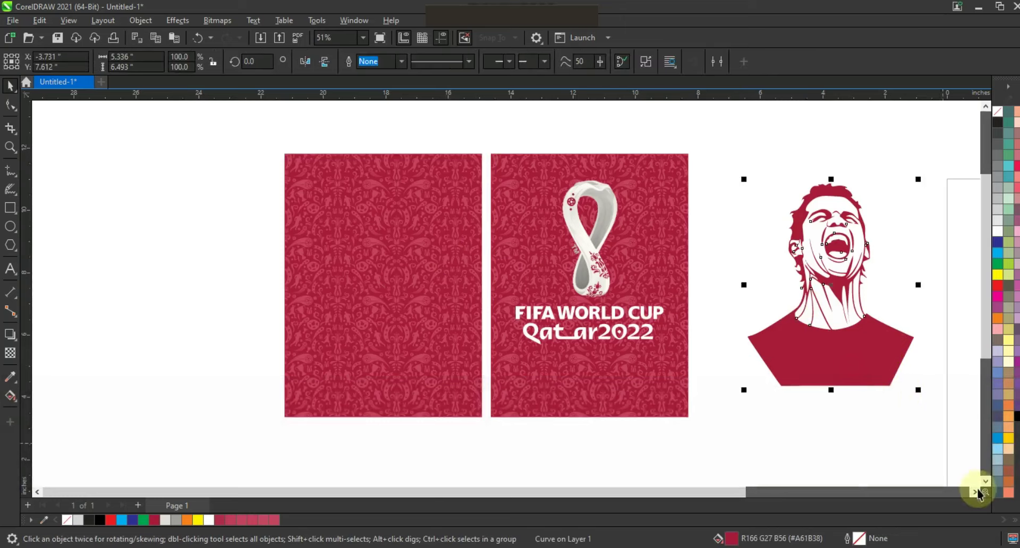
click(974, 491)
drag(589, 366, 797, 372)
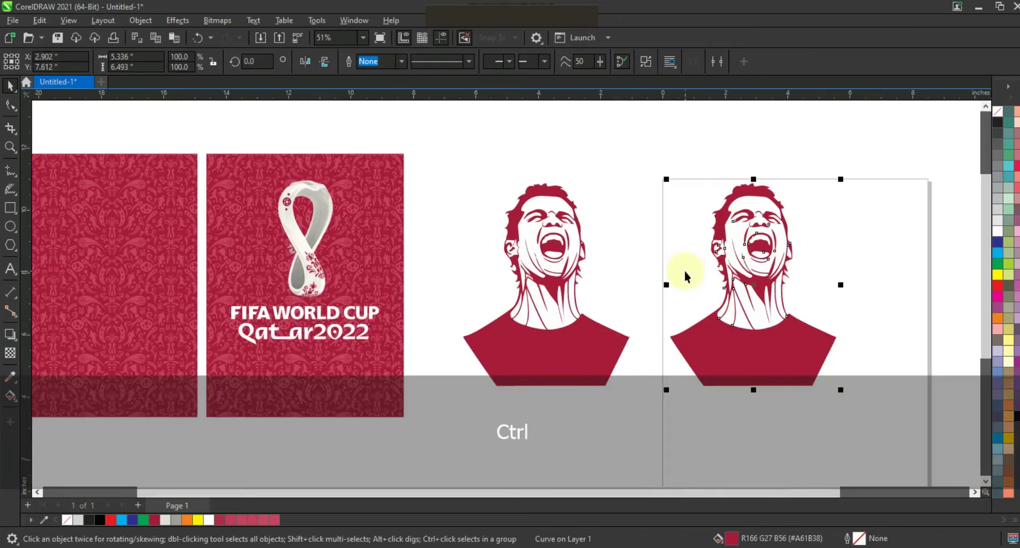
click(646, 61)
click(375, 61)
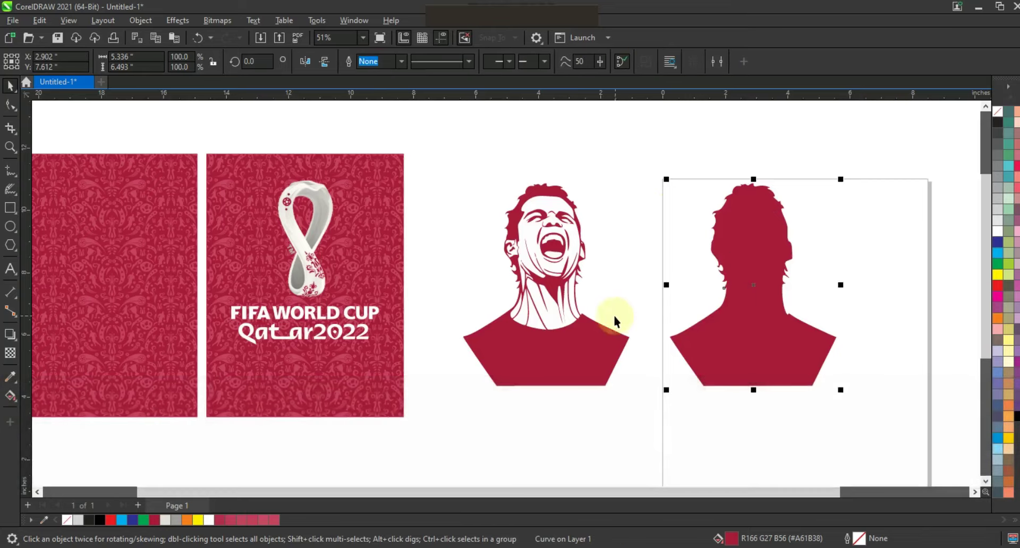
Add a single-step outward contour of 0.133 inch around the crimson silhouette.
click(20, 341)
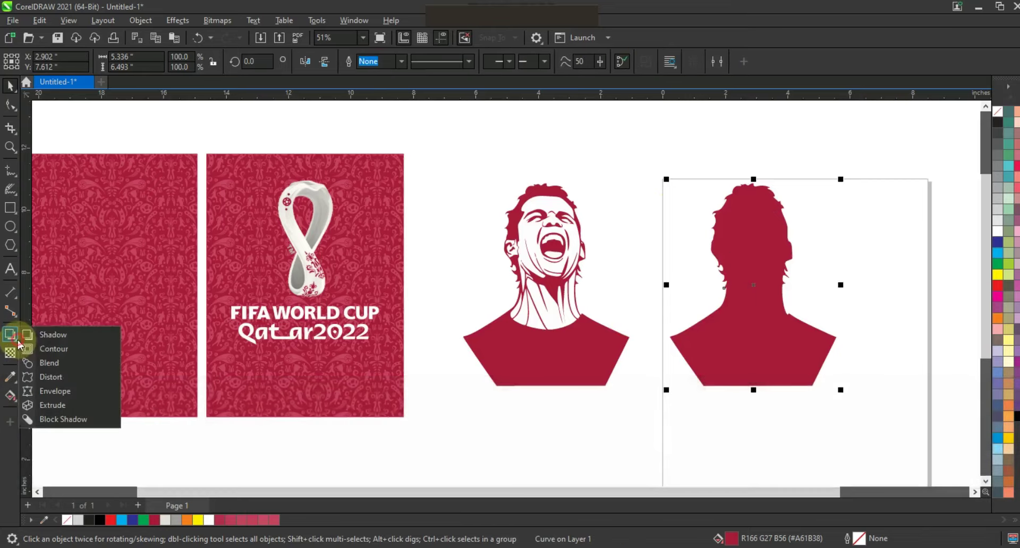
click(42, 348)
drag(774, 199, 799, 180)
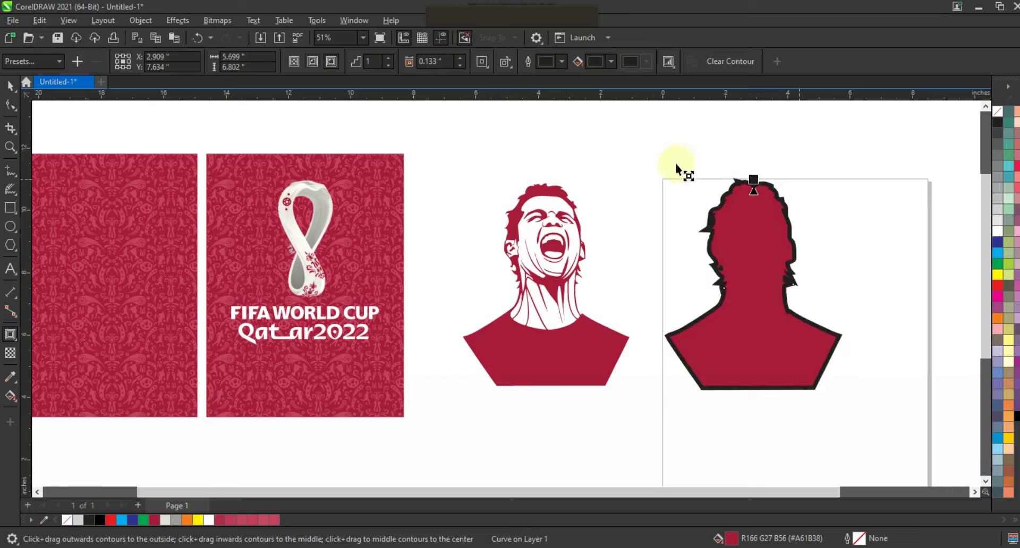
Break the contour apart from the silhouette and delete the inner crimson silhouette.
click(11, 89)
click(140, 20)
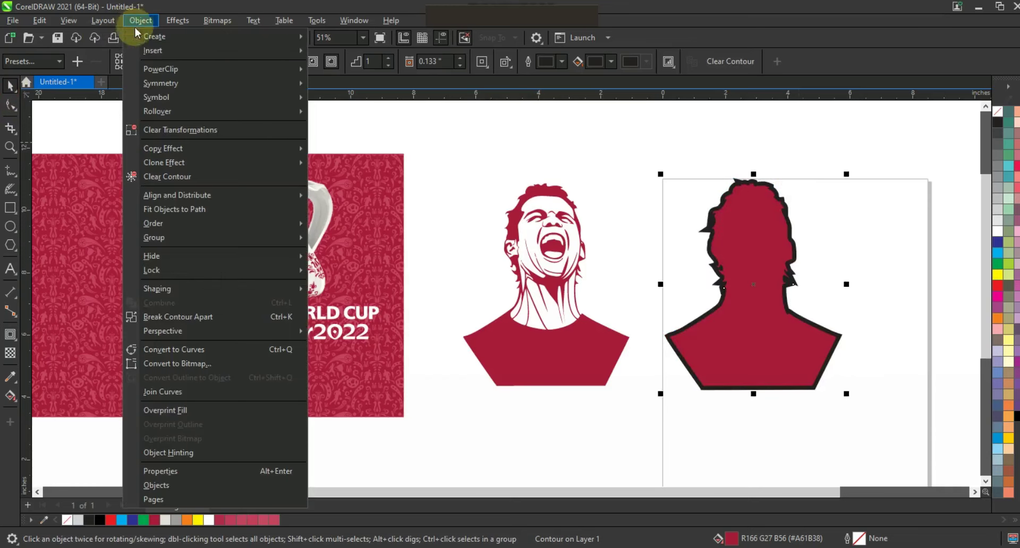
click(163, 317)
click(770, 235)
click(763, 225)
key(Delete)
Bring the footballer portrait to the front and centre it over the black contour shape.
drag(421, 152, 640, 397)
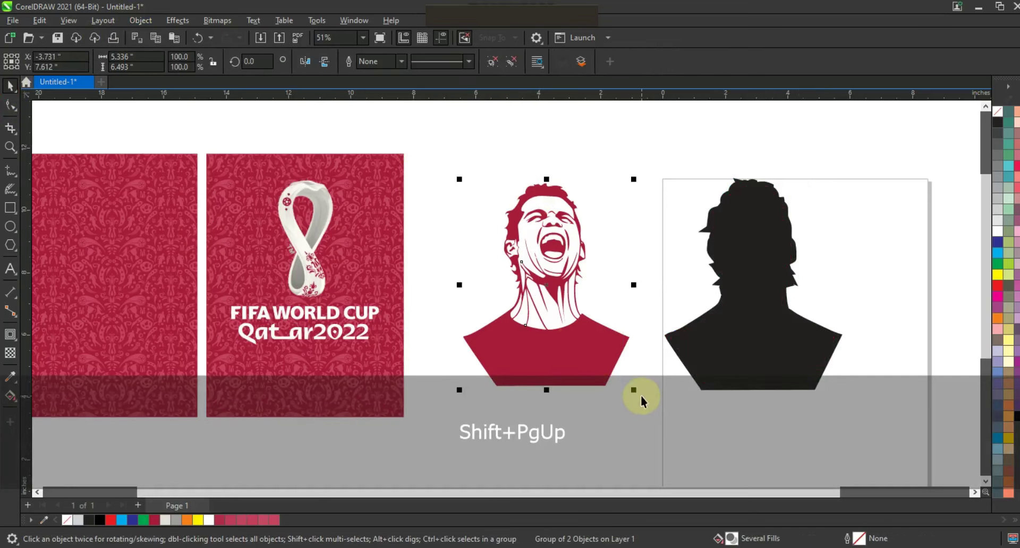
shift+click(705, 363)
key(c)
key(F3)
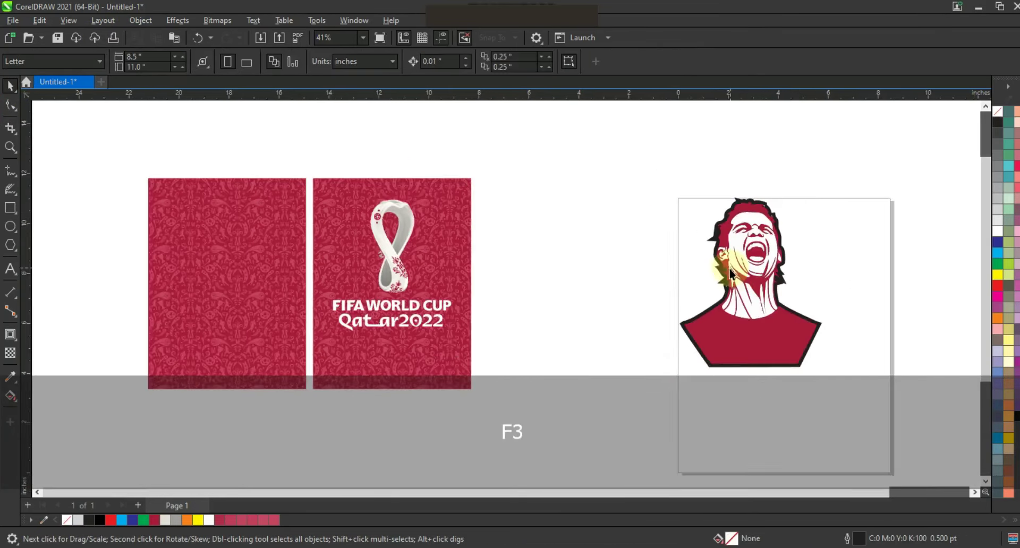
Move the outlined portrait onto the lower part of the blank pattern background and enlarge it to about 6.56 × 7.82 inches.
drag(759, 322, 244, 378)
key(shift+F2)
key(Escape)
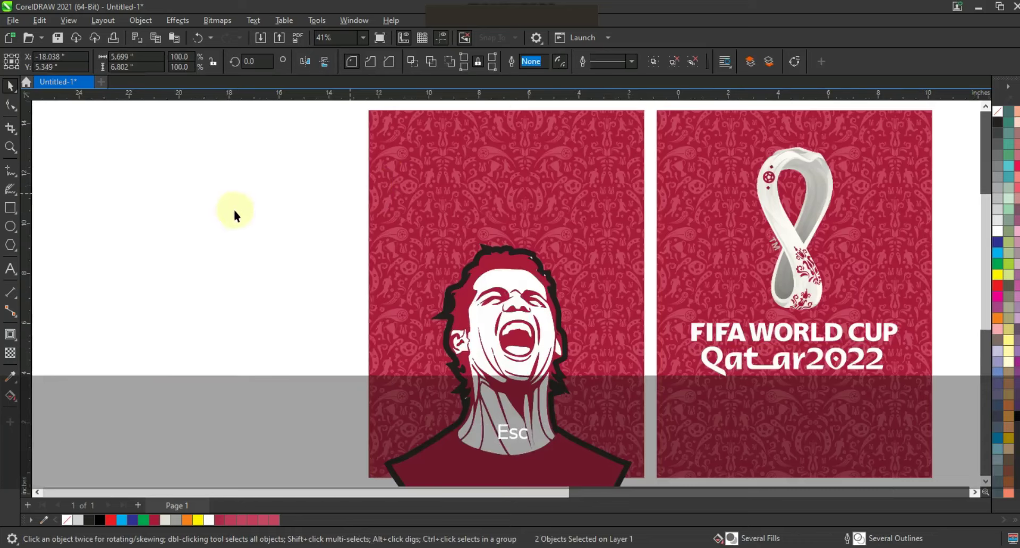
key(F3)
drag(598, 478, 591, 186)
drag(593, 468, 595, 462)
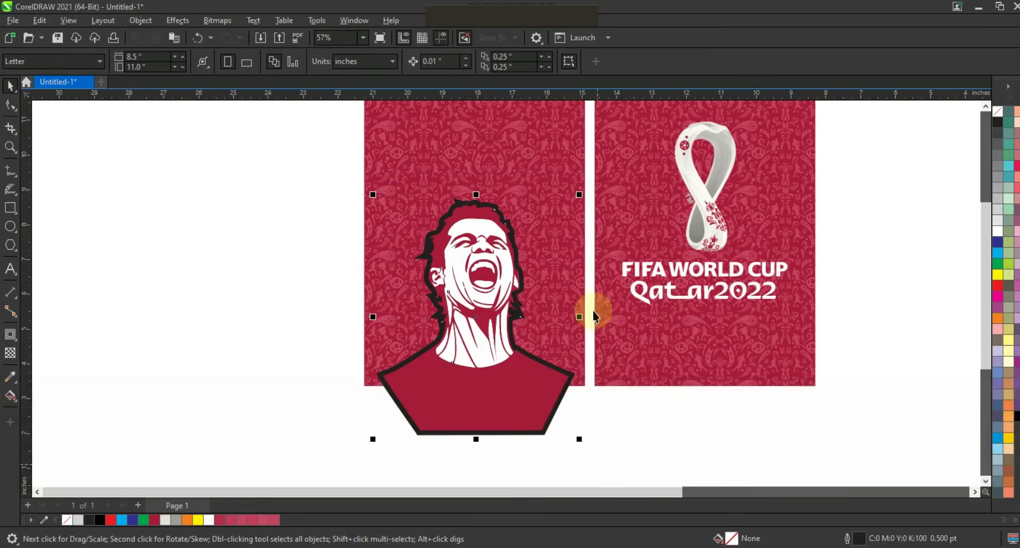
drag(584, 196, 604, 176)
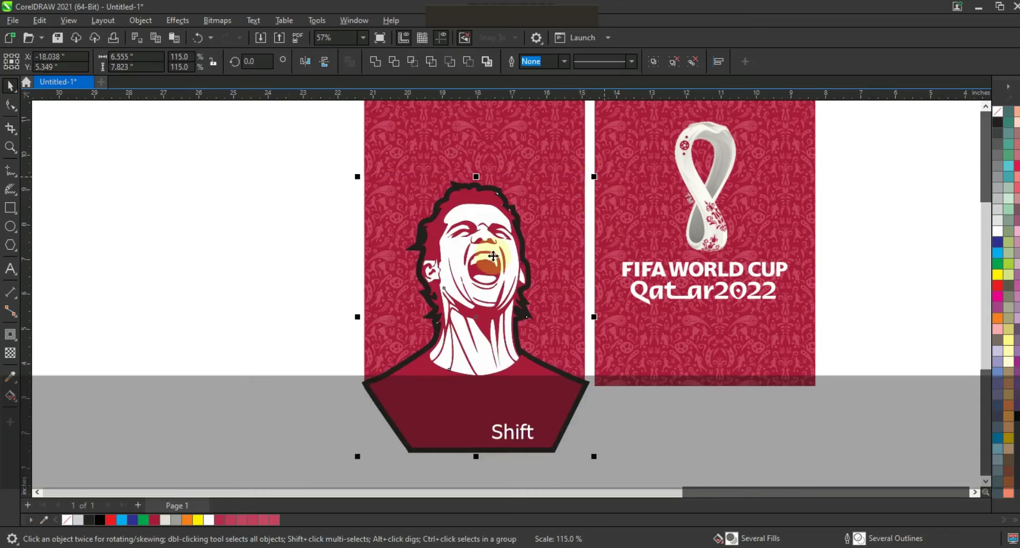
click(304, 183)
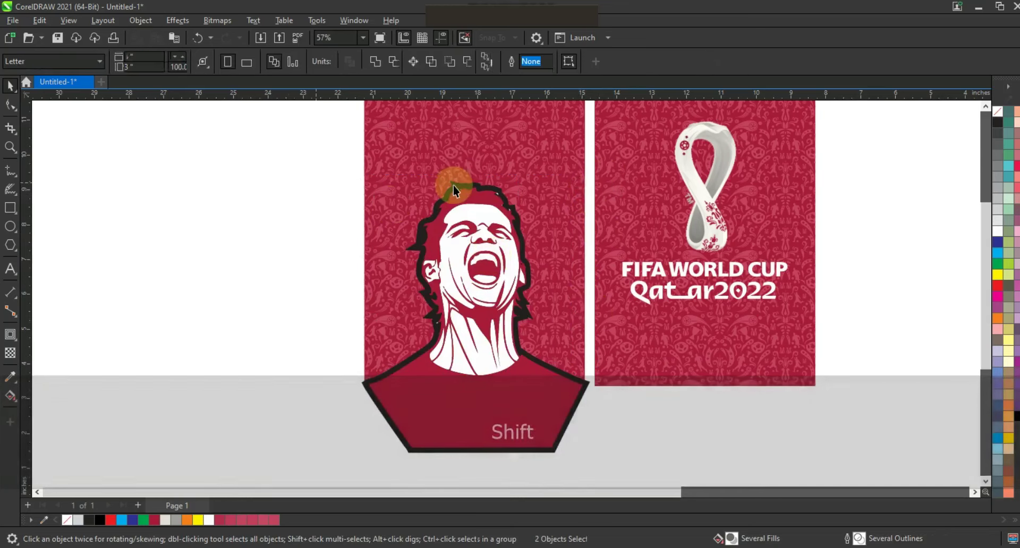
Try the softer red #C4435F on the portrait's black contour shape, then fill it with white.
click(455, 186)
click(501, 196)
click(501, 195)
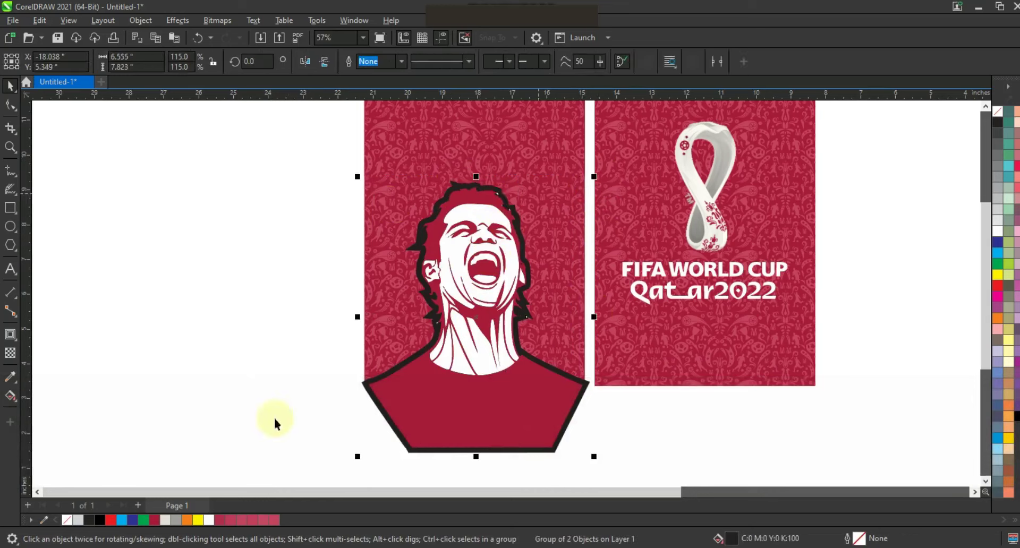
click(274, 520)
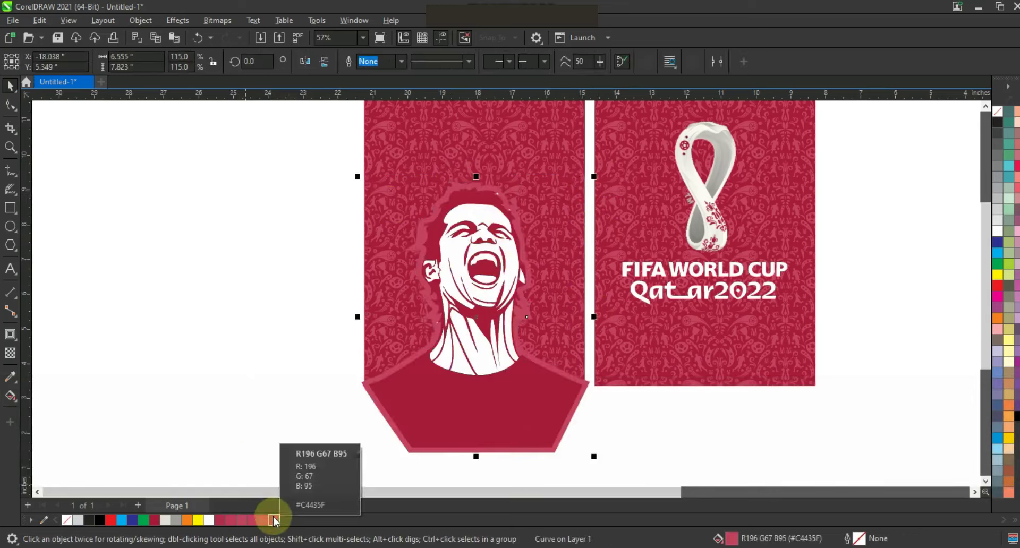
click(999, 232)
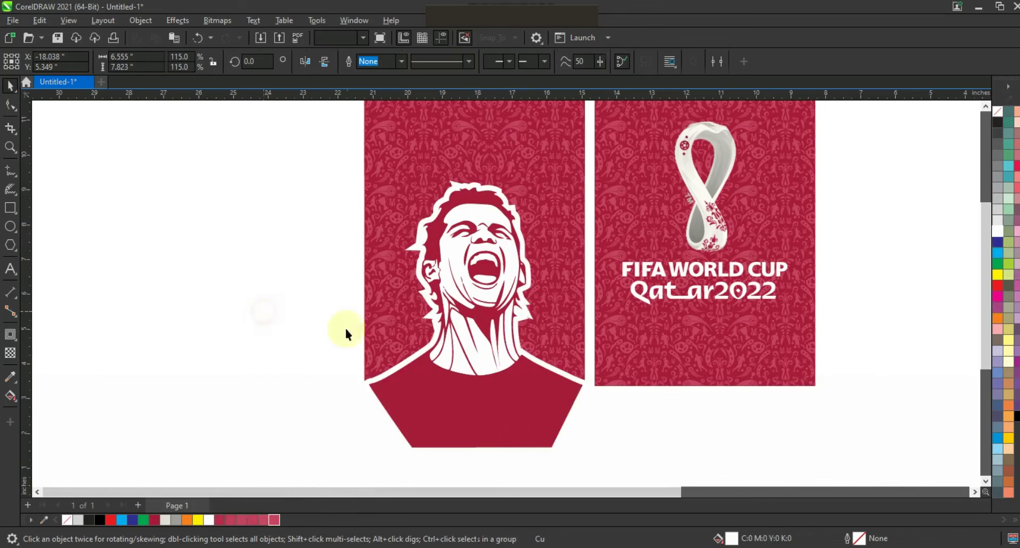
click(346, 330)
PowerClip the portrait and its white contour inside the blank pattern background.
key(F3)
drag(570, 434, 569, 435)
right_click(513, 390)
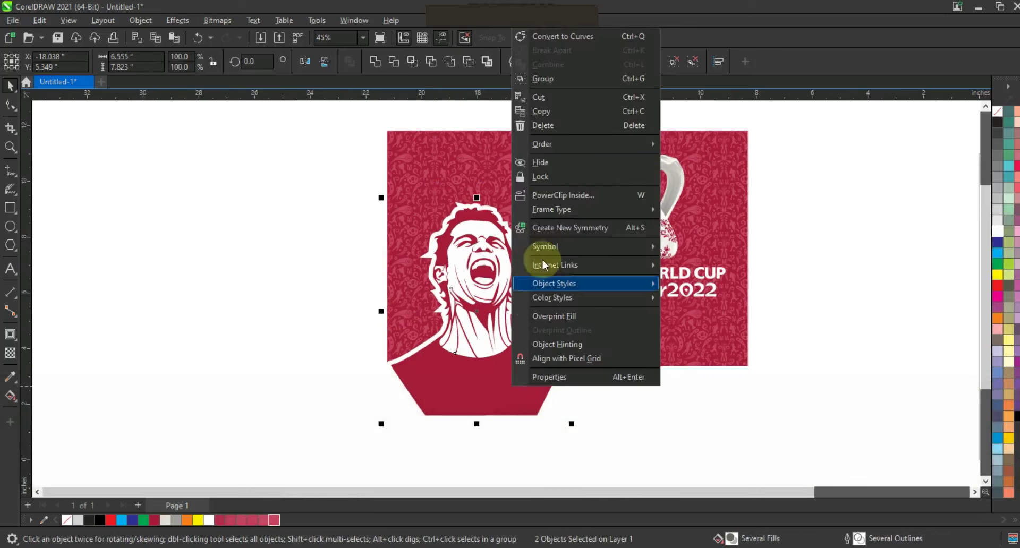
click(564, 195)
click(514, 184)
click(332, 117)
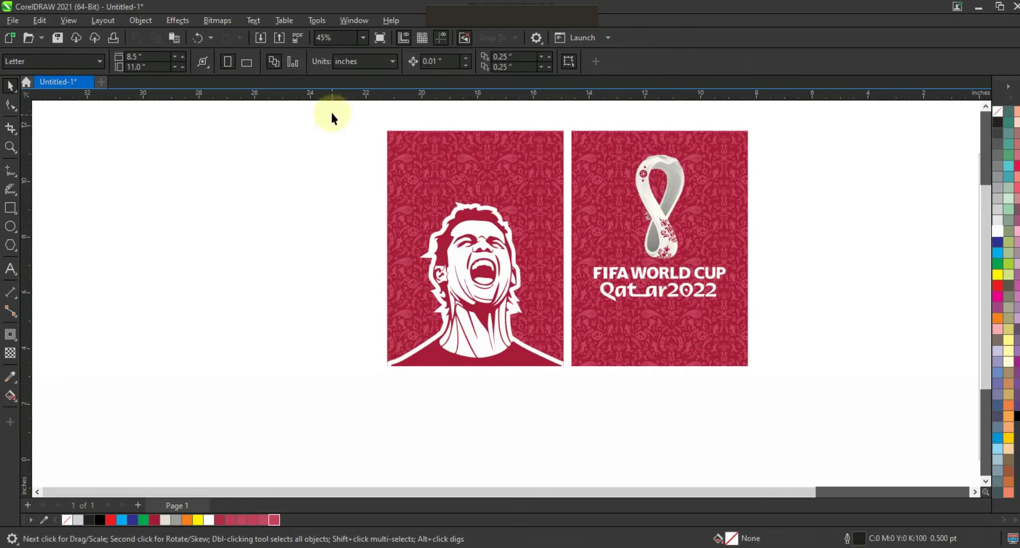
Copy the FIFA World Cup Qatar 2022 lettering to the portrait poster's upper right corner at about 2.19 inches wide.
drag(789, 382, 806, 398)
key(shift+F2)
key(Escape)
drag(847, 311, 448, 428)
drag(687, 373, 471, 145)
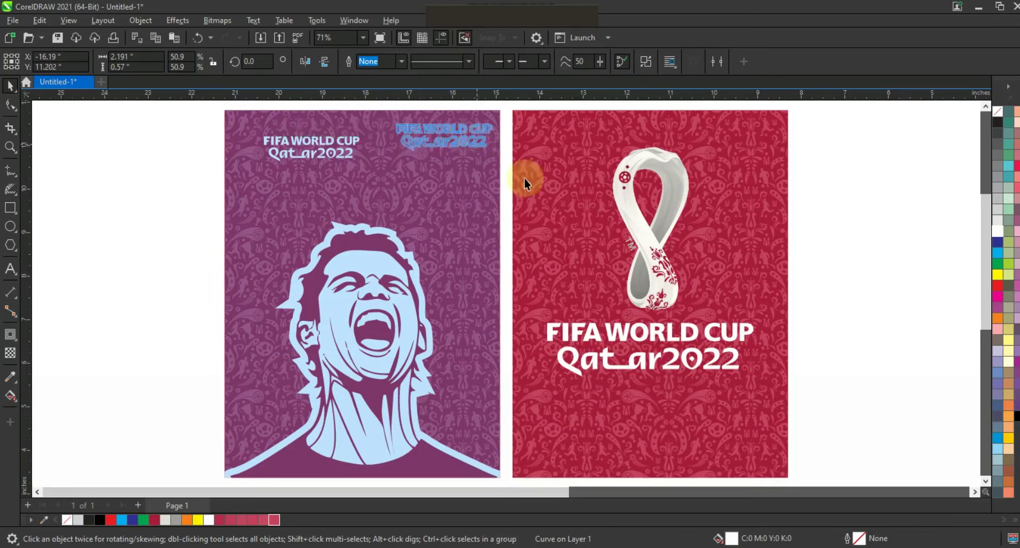
Copy the trophy emblem, shrink it and place it directly left of the small lettering on the portrait poster.
click(656, 276)
drag(707, 319, 632, 248)
drag(616, 168, 381, 143)
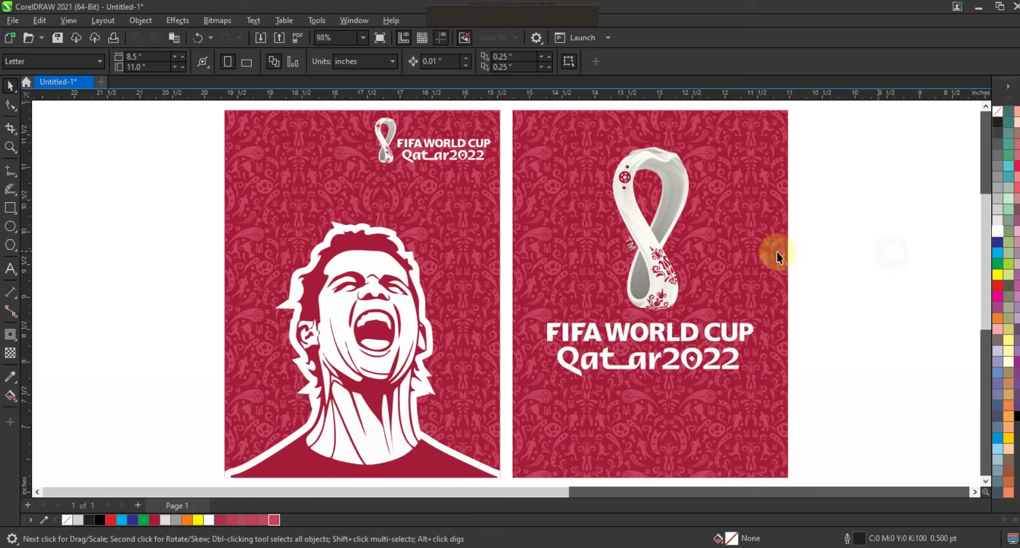
key(F3)
click(601, 158)
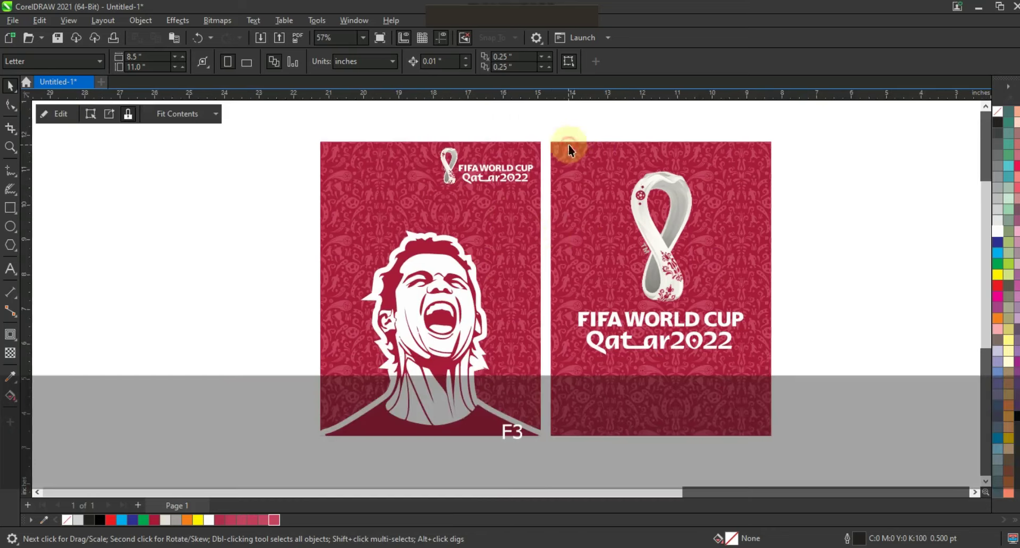
Remove the outlines from the background rectangles of both the logo poster and the portrait poster.
right_click(992, 119)
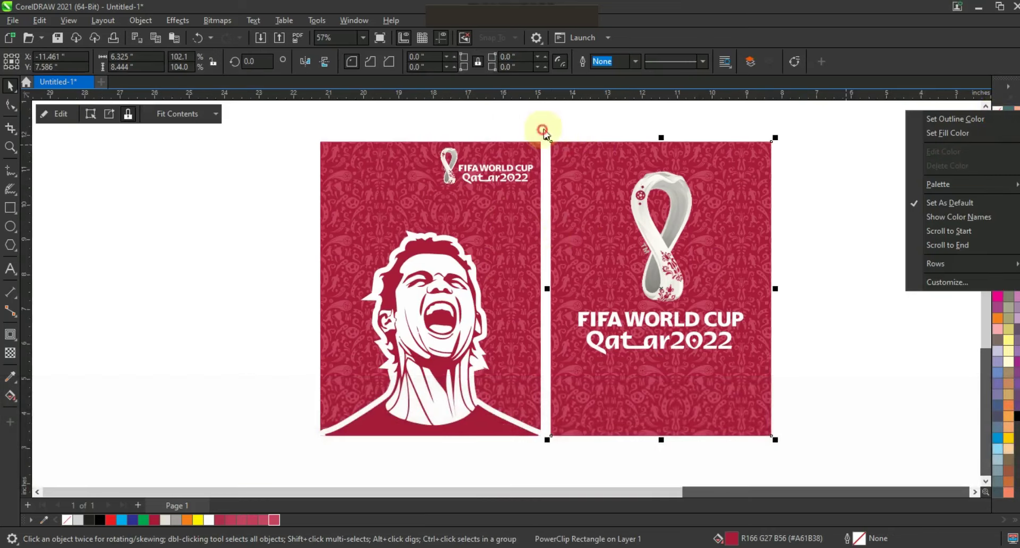
click(544, 129)
click(531, 142)
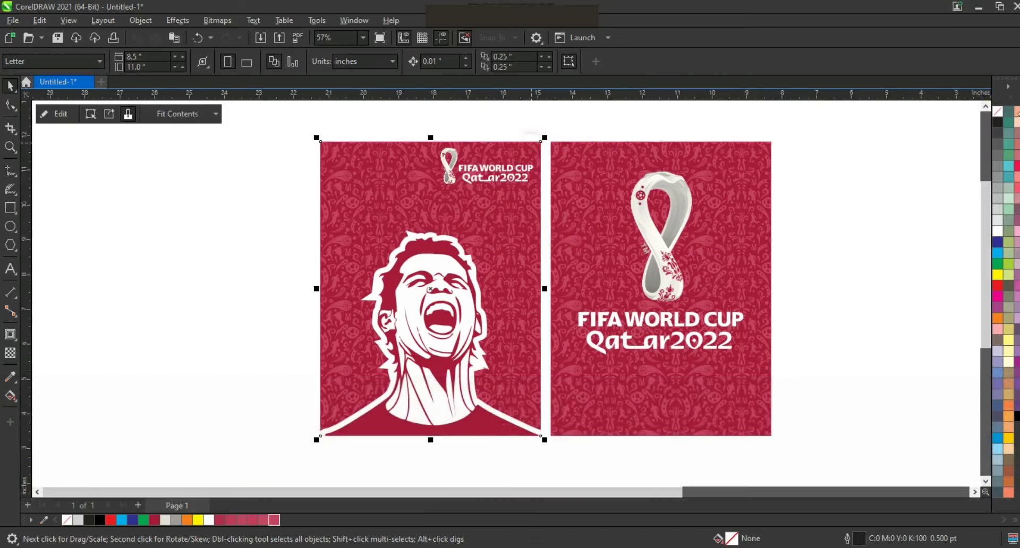
right_click(989, 119)
key(Escape)
click(270, 157)
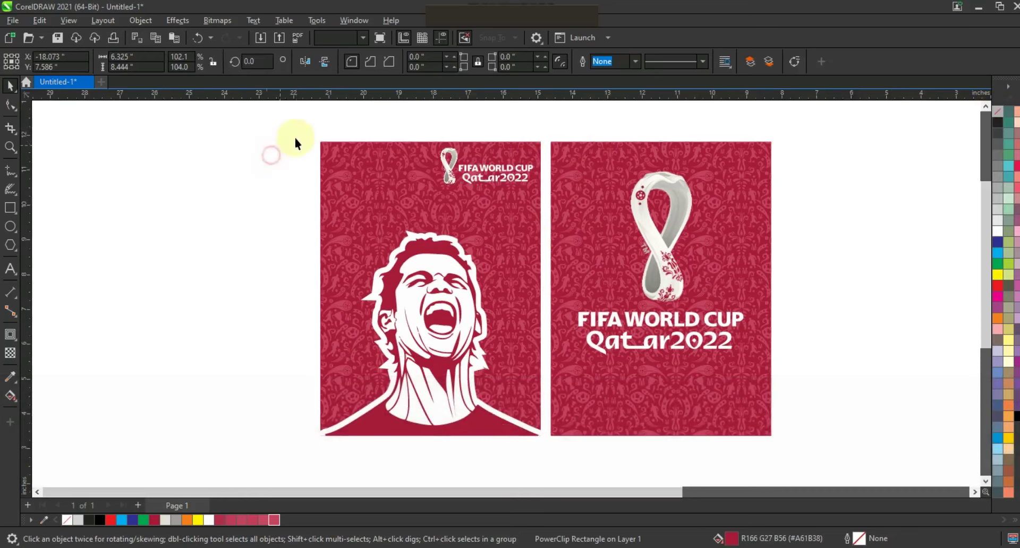
Export only the portrait poster and its small logo as a JPG named 001, in CMYK at 80% quality.
drag(295, 139, 507, 423)
drag(543, 456, 547, 454)
click(281, 38)
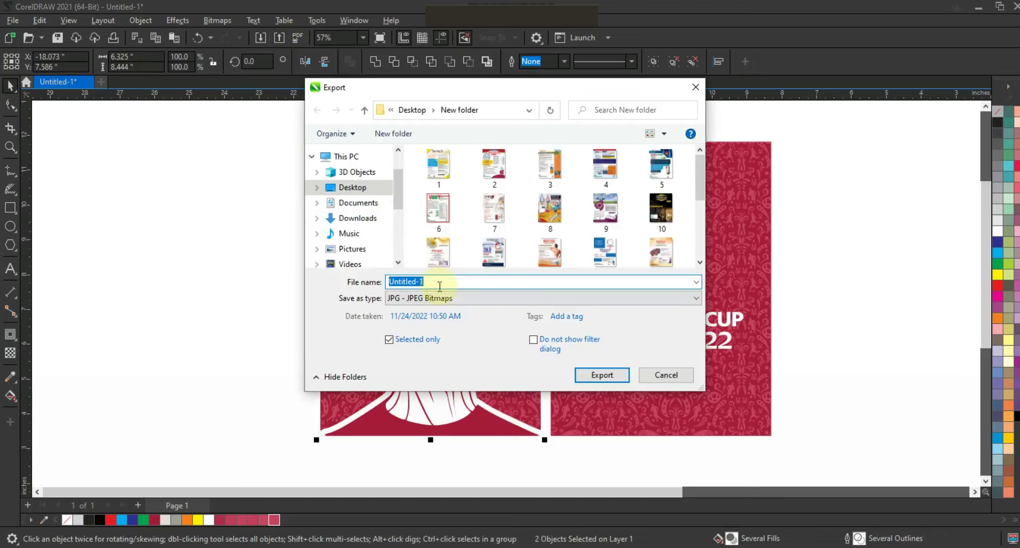
text(001)
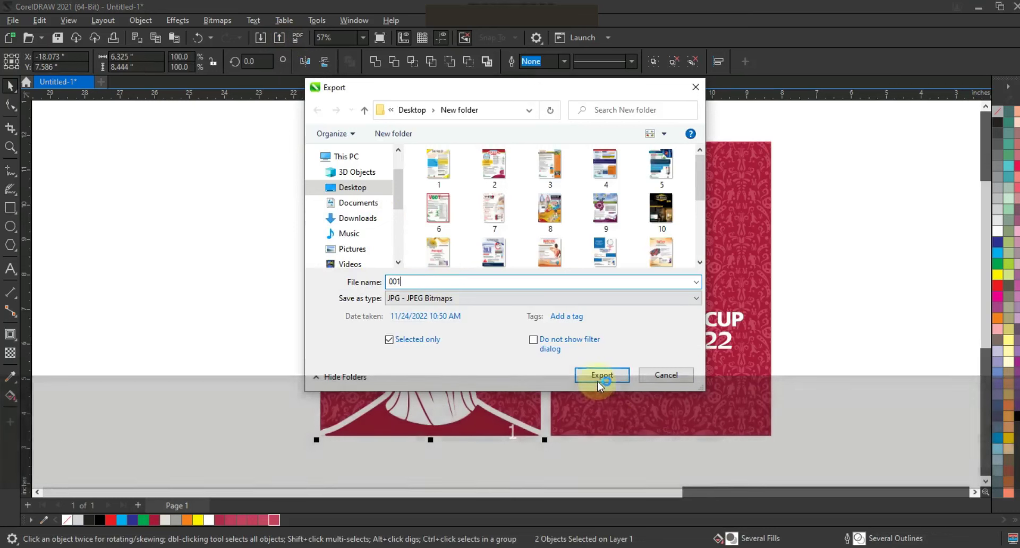
click(602, 375)
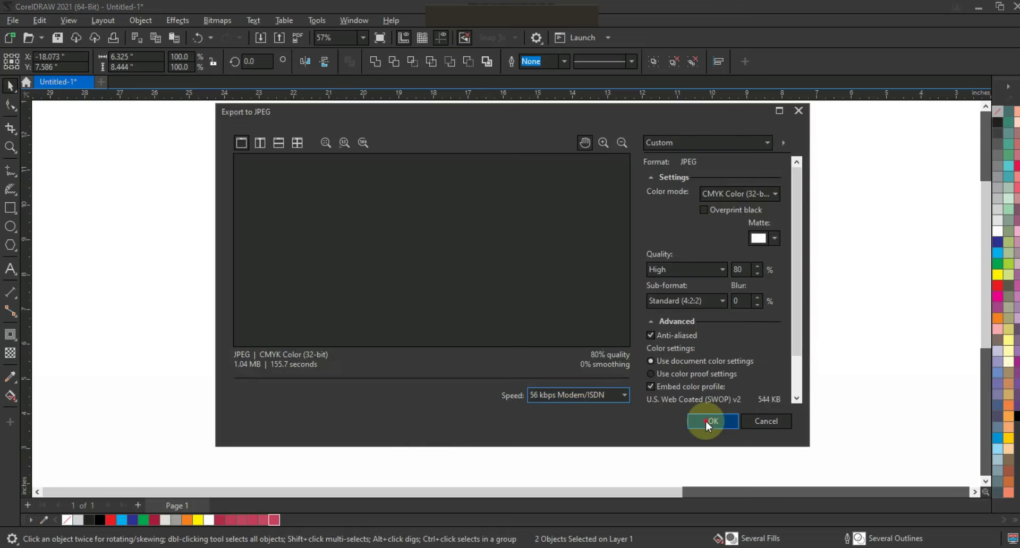
click(706, 420)
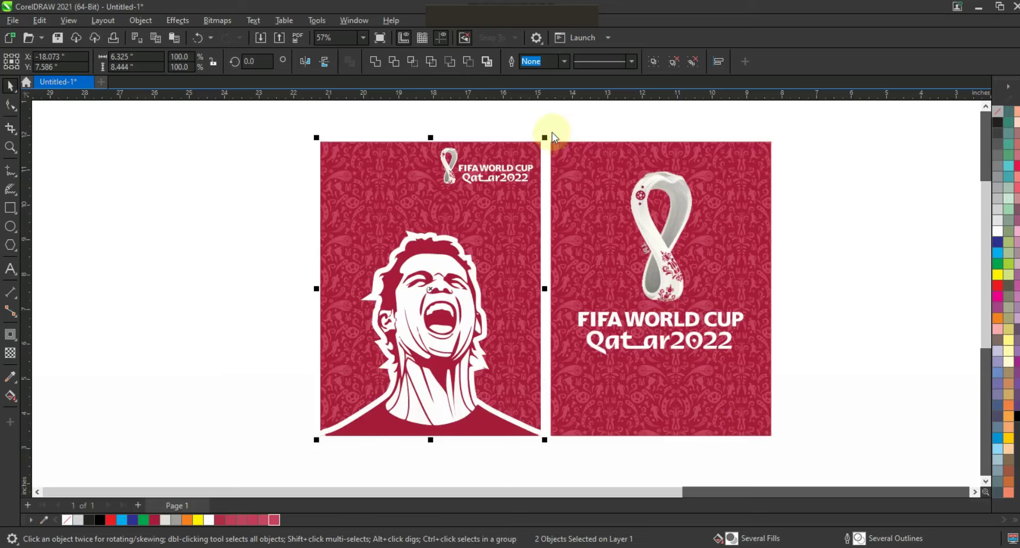
Export only the World Cup logo poster as a JPG named 002, in CMYK at 80% quality.
drag(550, 132, 805, 445)
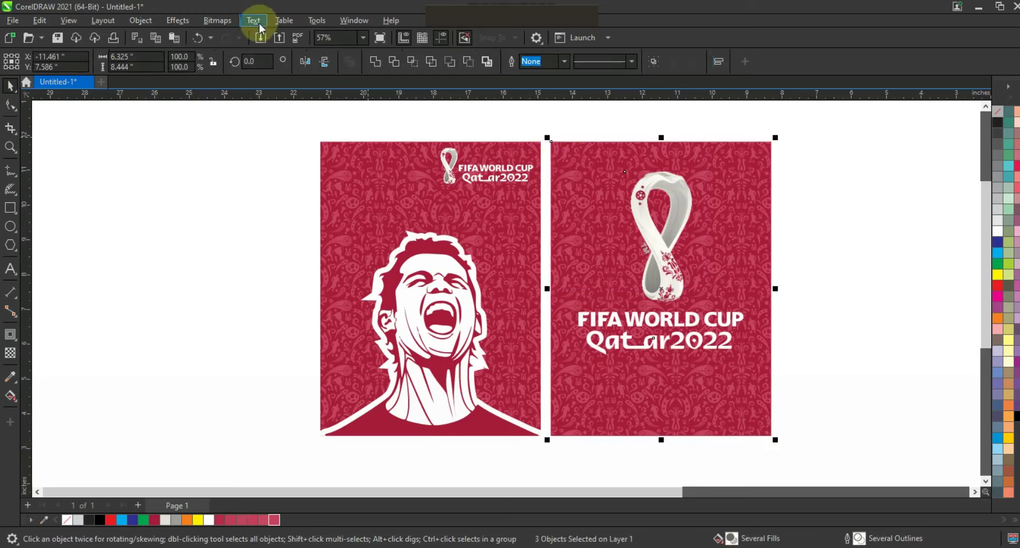
click(277, 38)
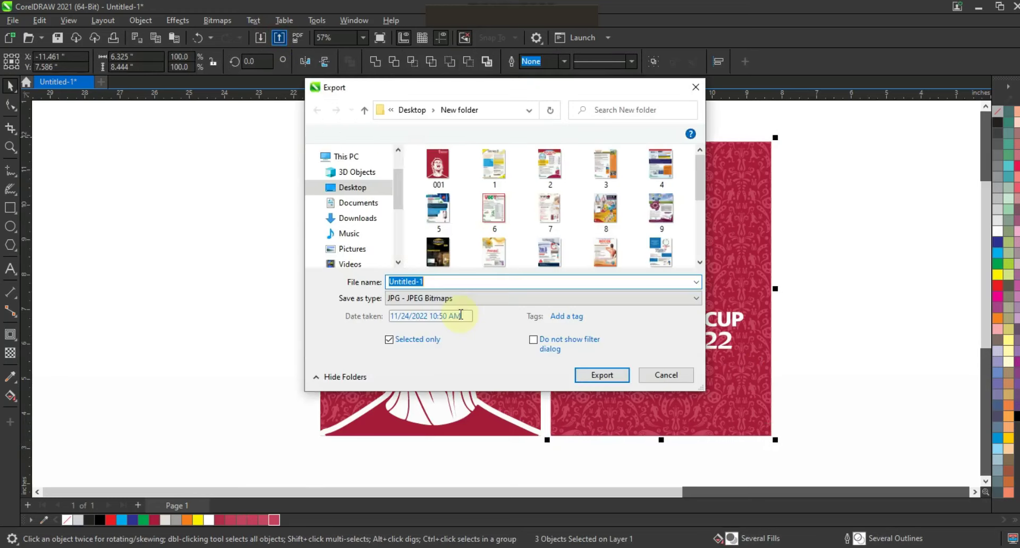
text(002)
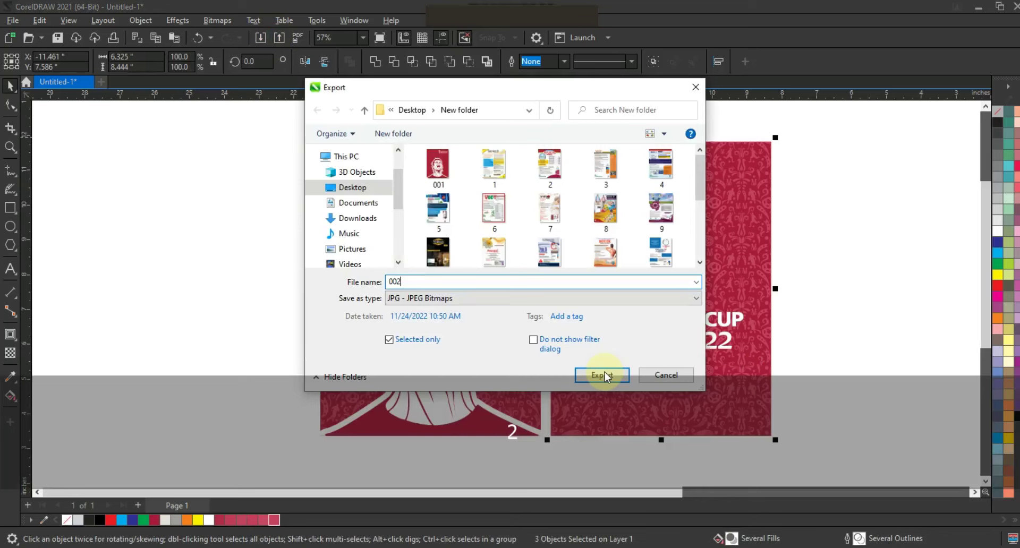
click(619, 375)
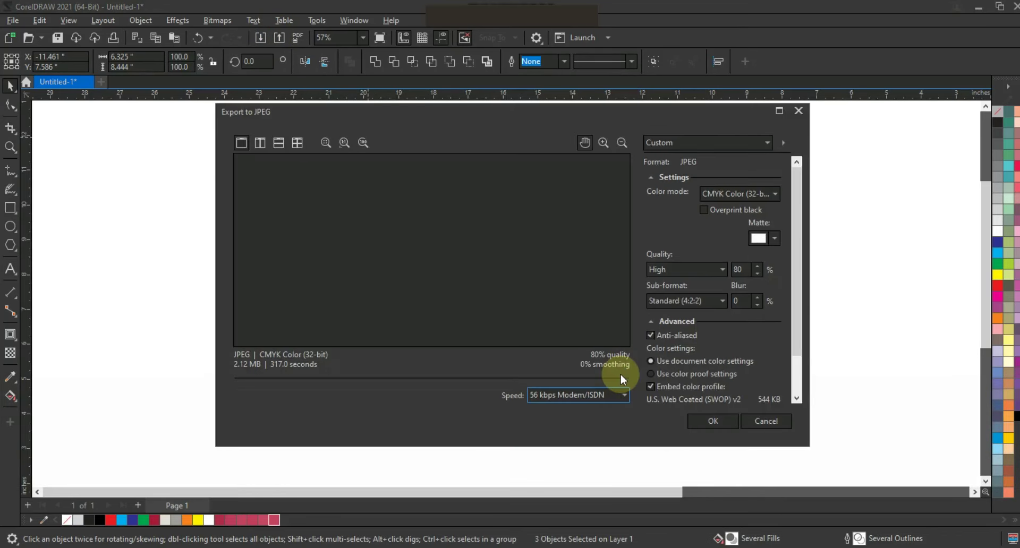
click(713, 421)
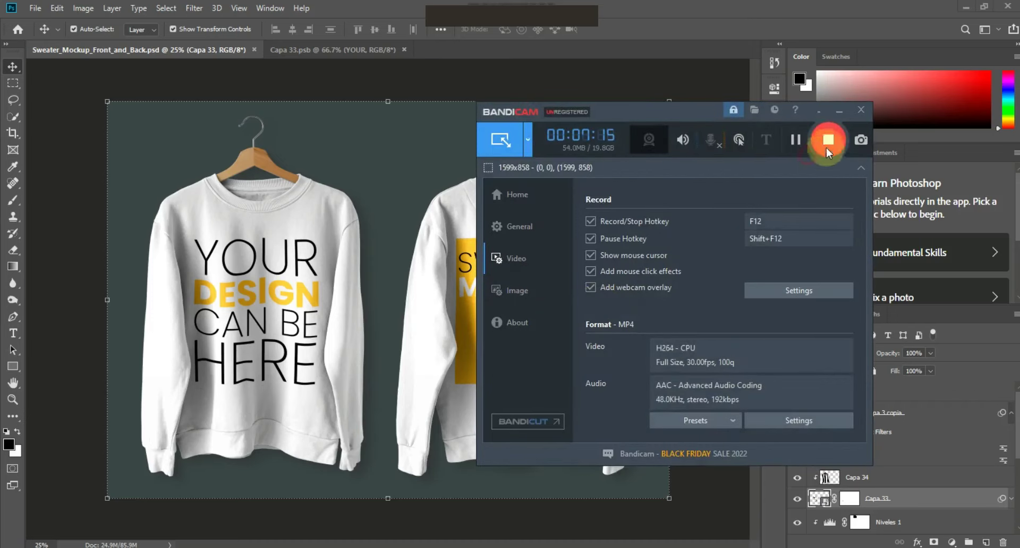
Switch to Photoshop and open the front print's smart object Capa 33 in Sweater_Mockup_Front_and_Back.psd.
click(827, 144)
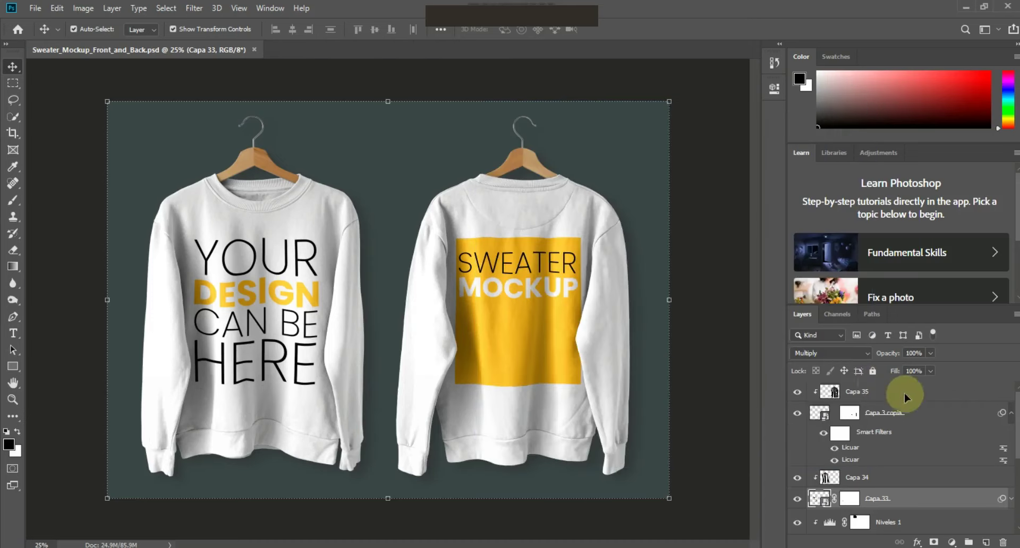
double_click(828, 502)
click(574, 305)
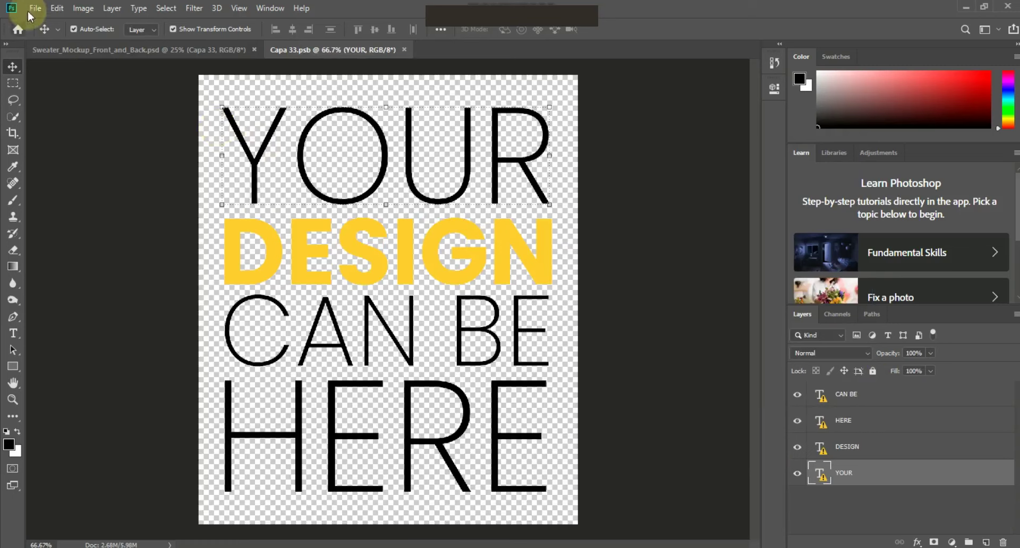
Open the exported portrait poster 001.jpg from the New folder directory on the Desktop.
click(35, 8)
click(46, 32)
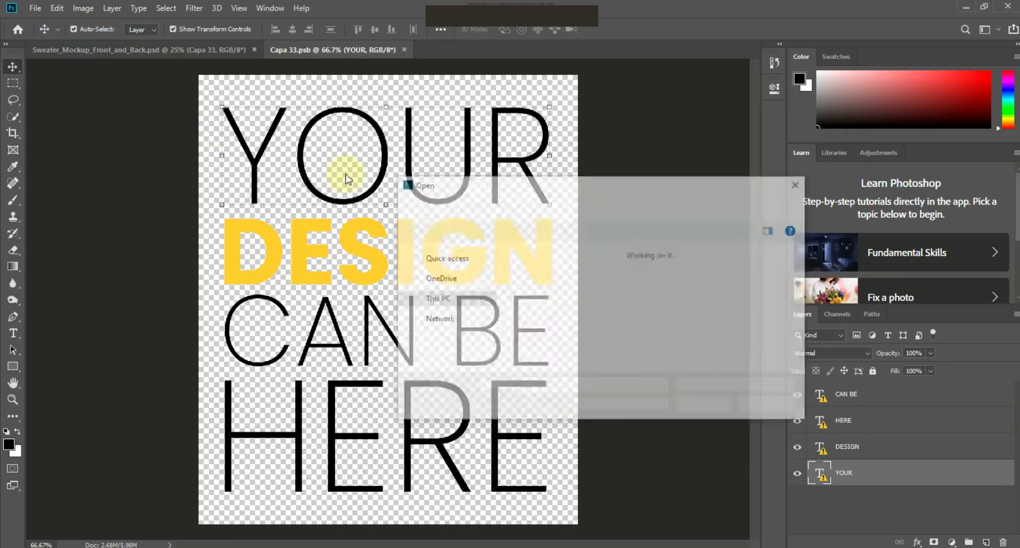
double_click(550, 303)
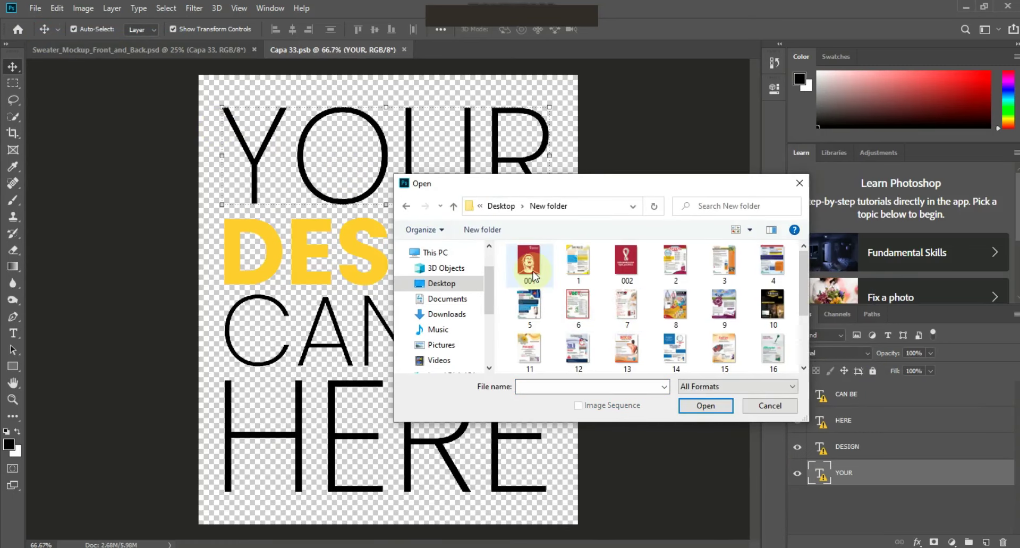
click(700, 408)
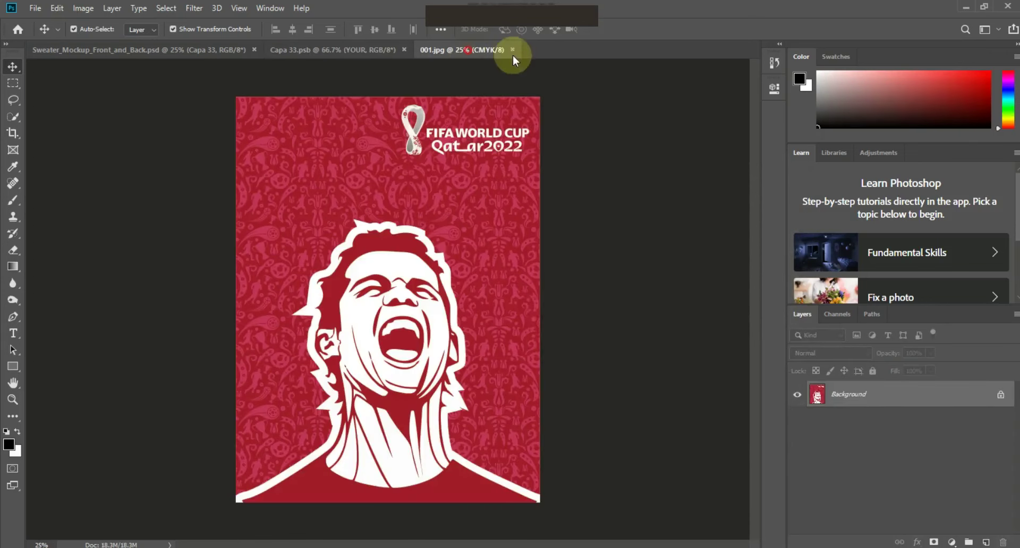
Copy the portrait poster from 001.jpg into the Capa 33 document and close the source image.
drag(512, 50, 637, 155)
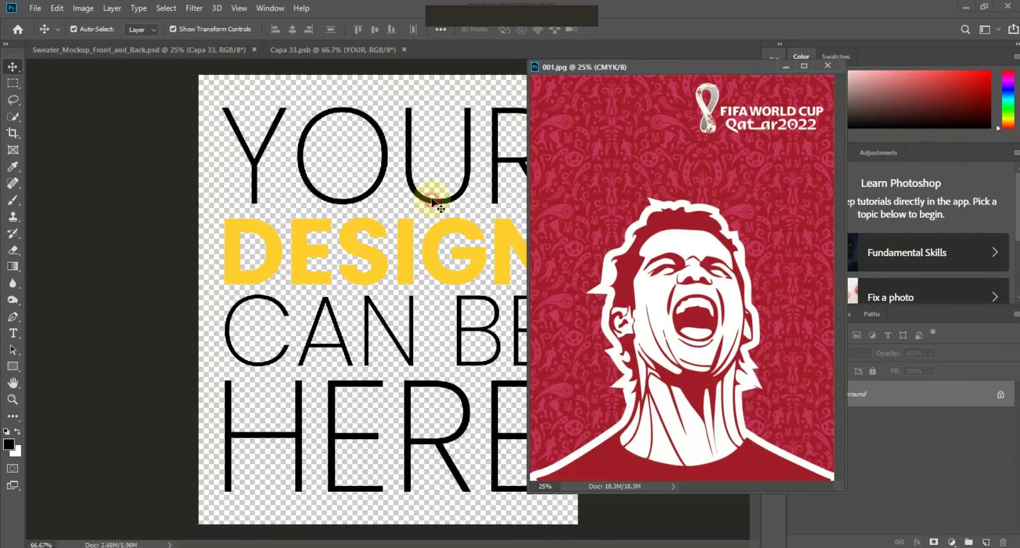
drag(433, 202, 433, 203)
click(827, 65)
Hide the CAN BE, HERE and DESIGN text layers and scale the poster to about 46.79% by 43.09% over the canvas.
drag(800, 452, 798, 394)
drag(507, 126, 451, 266)
drag(523, 149, 444, 340)
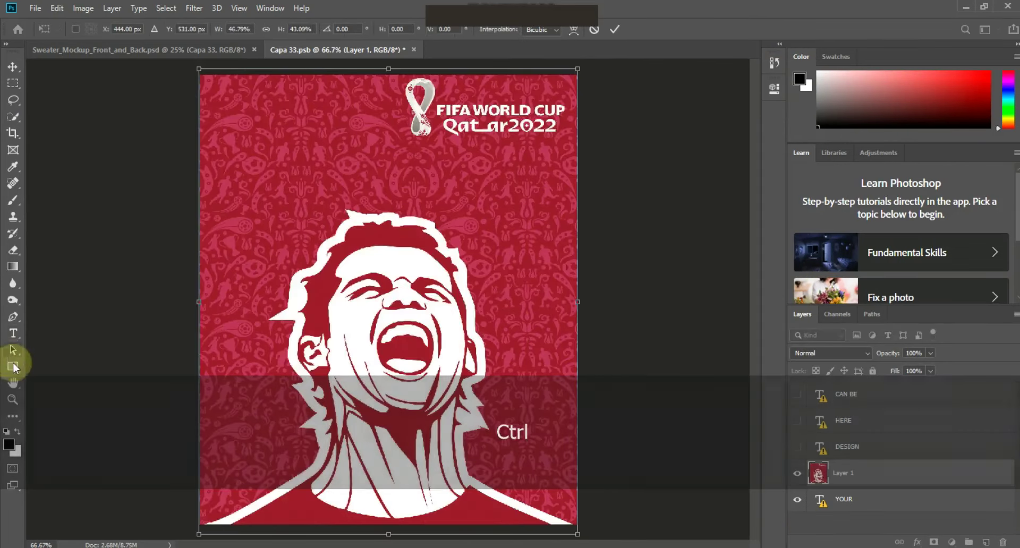
Stretch the poster layer downward to about 103.3% height, then apply the transform and save the Capa 33 smart object.
click(13, 399)
right_click(329, 272)
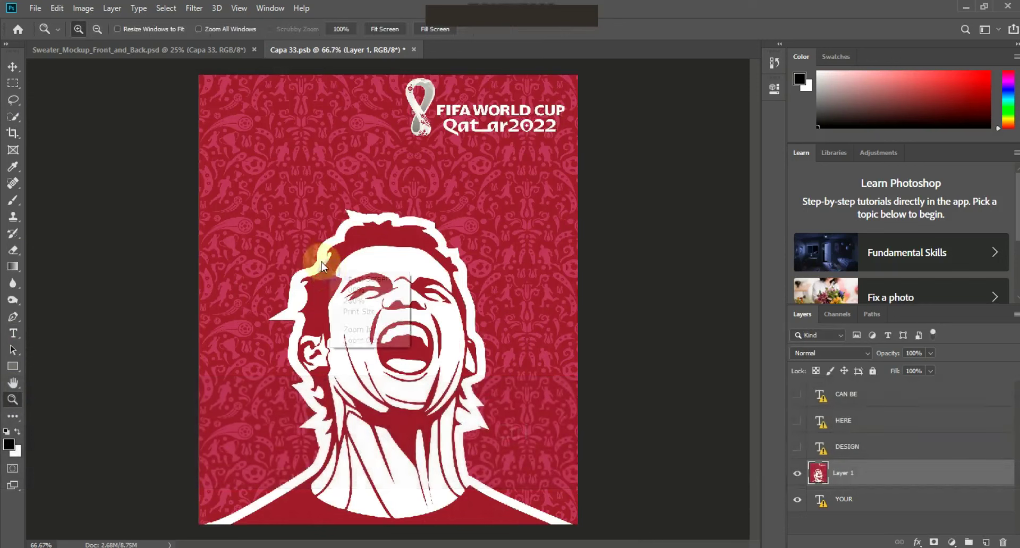
click(355, 339)
key(v)
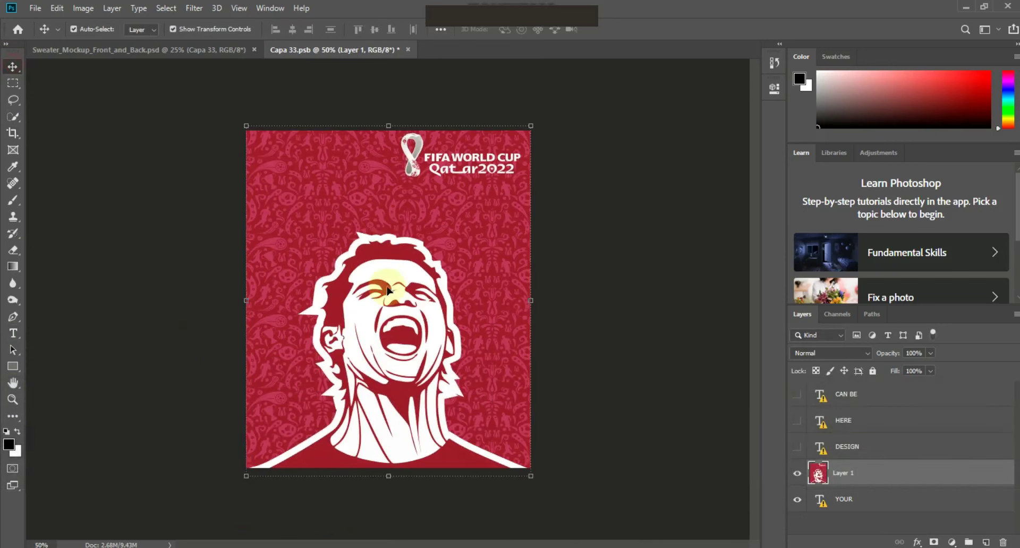
drag(390, 476, 390, 487)
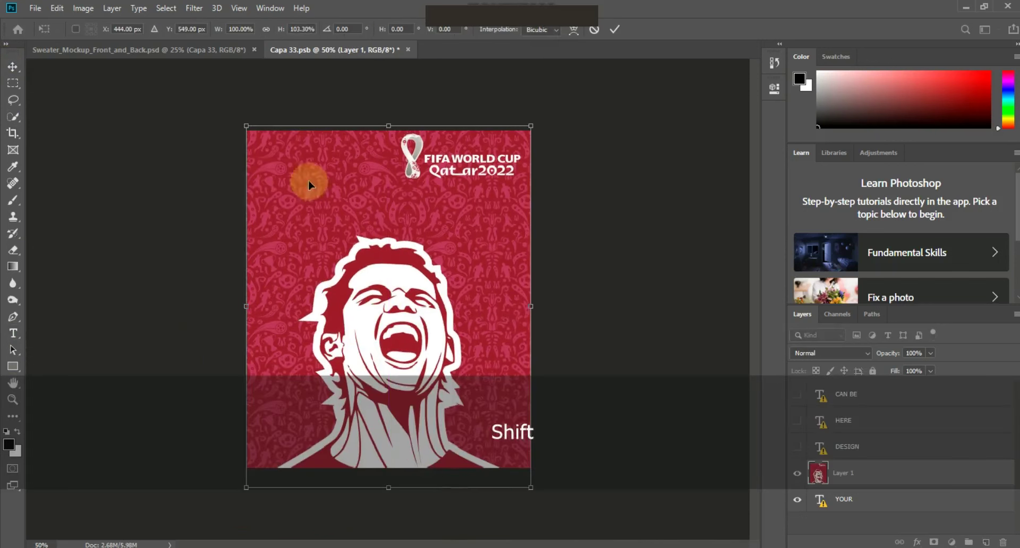
click(15, 65)
key(ctrl+s)
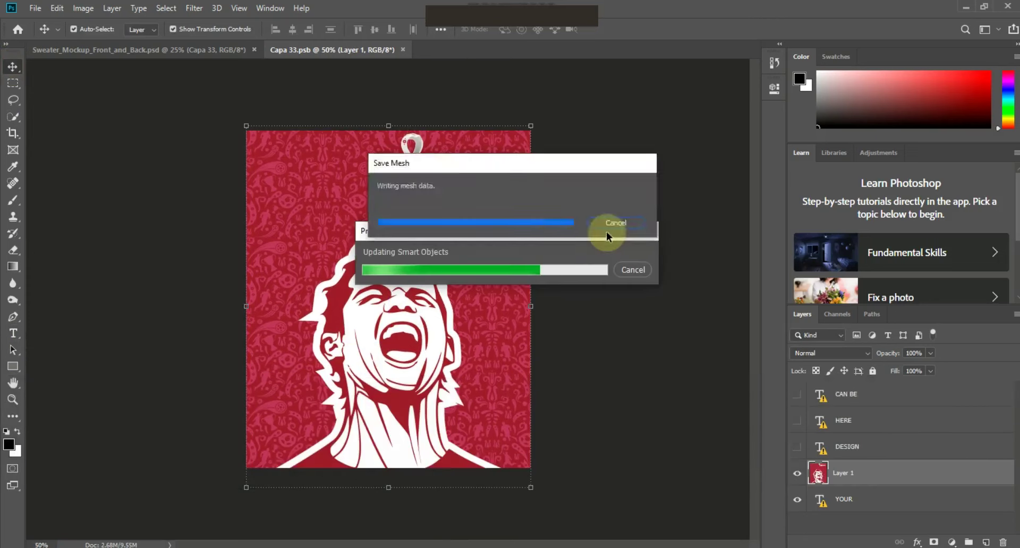
Return to the sweater mockup and open the back print's smart object, Capa 3 copia.
click(182, 52)
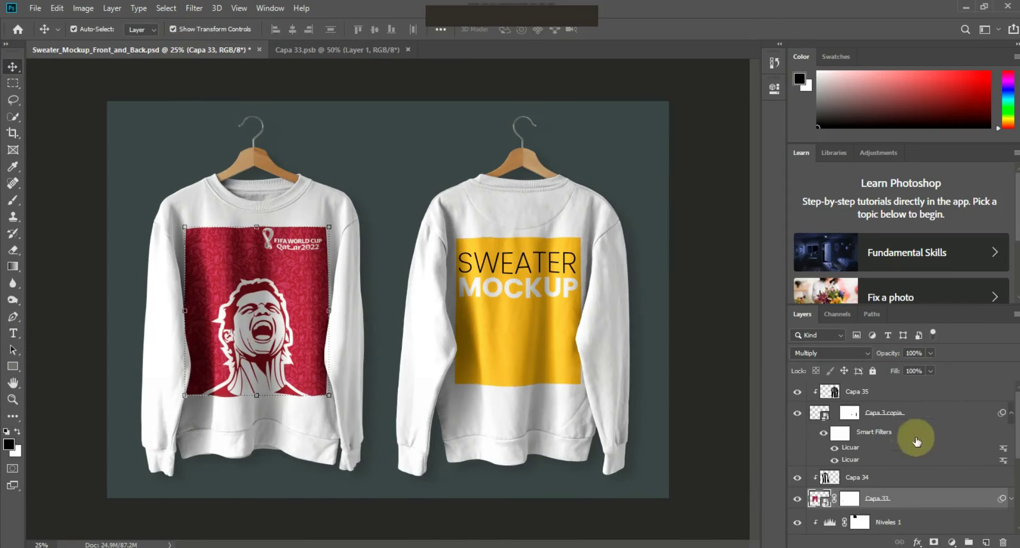
scroll(908, 446, down, 5)
scroll(910, 451, up, 5)
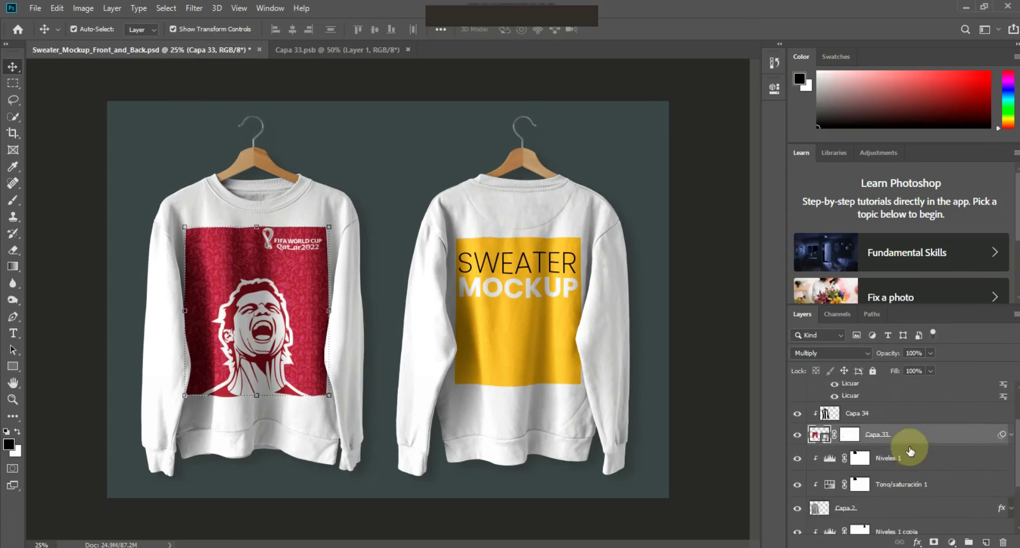
double_click(820, 393)
click(619, 307)
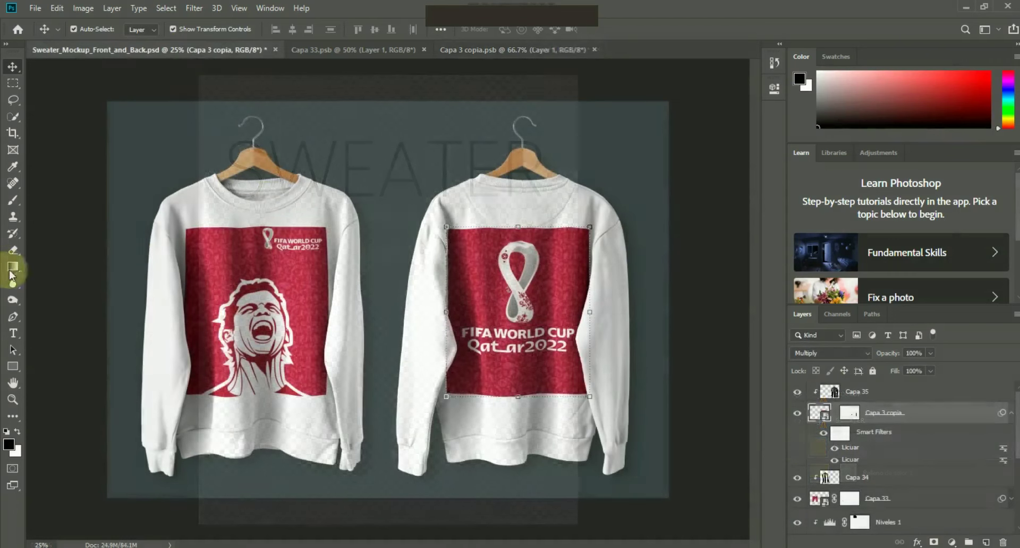
Examine the front and back poster prints on the sweater mockup up close.
click(12, 399)
drag(110, 113, 658, 448)
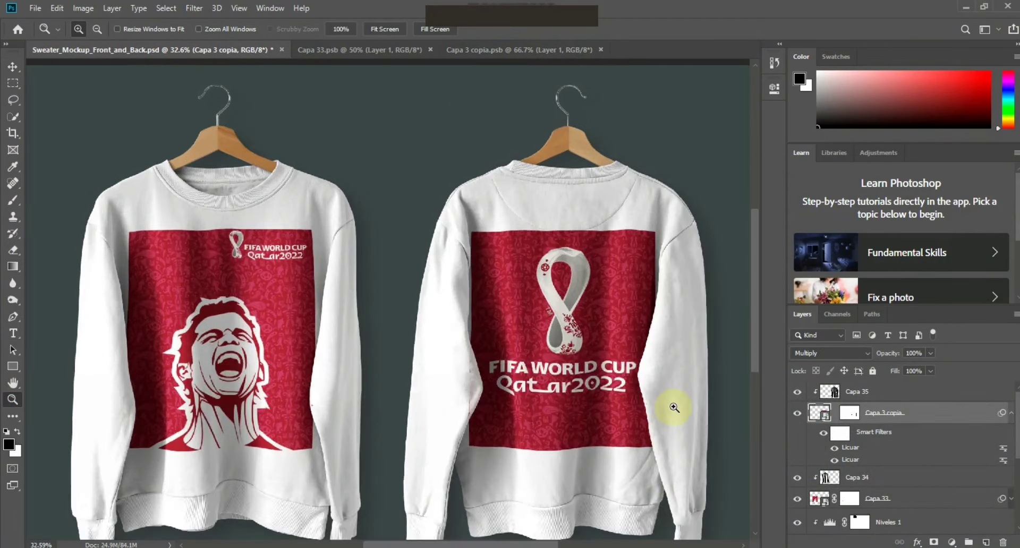